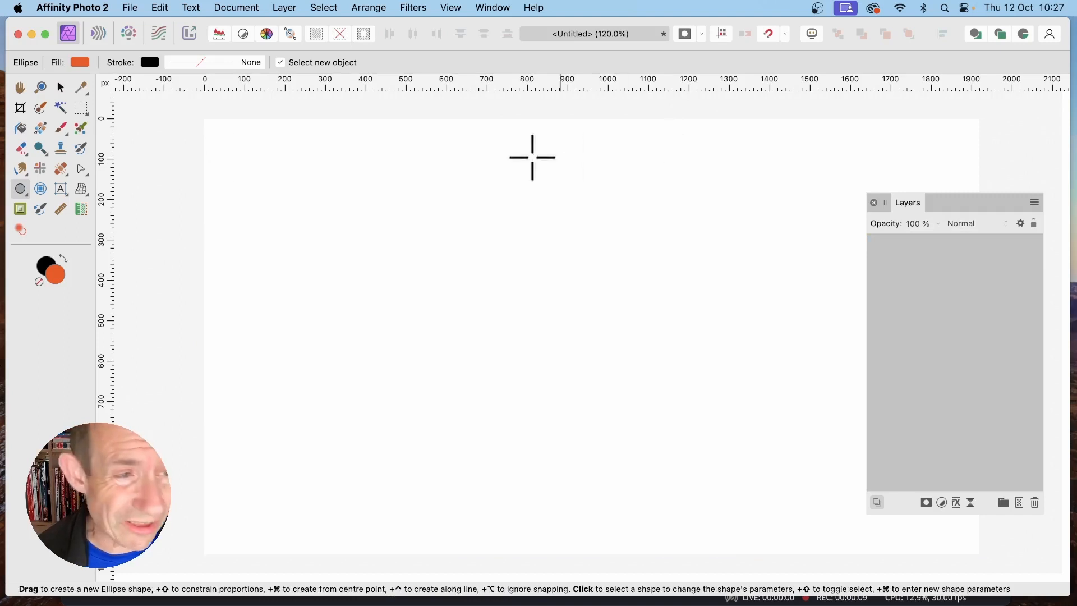
Draw a tall, narrow rectangle about 140 by 770 px near the canvas centre and fill it with green 36E500.
{"action": "left_click", "coordinate": [20, 189]}
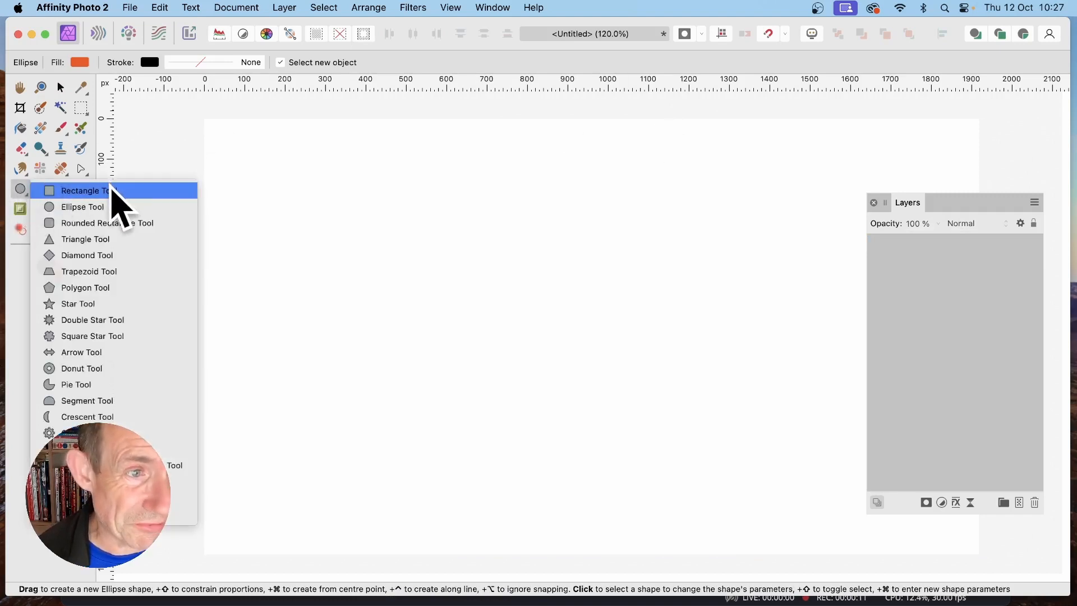
{"action": "left_click", "coordinate": [111, 190]}
{"action": "left_click_drag", "start_coordinate": [469, 158], "coordinate": [525, 468]}
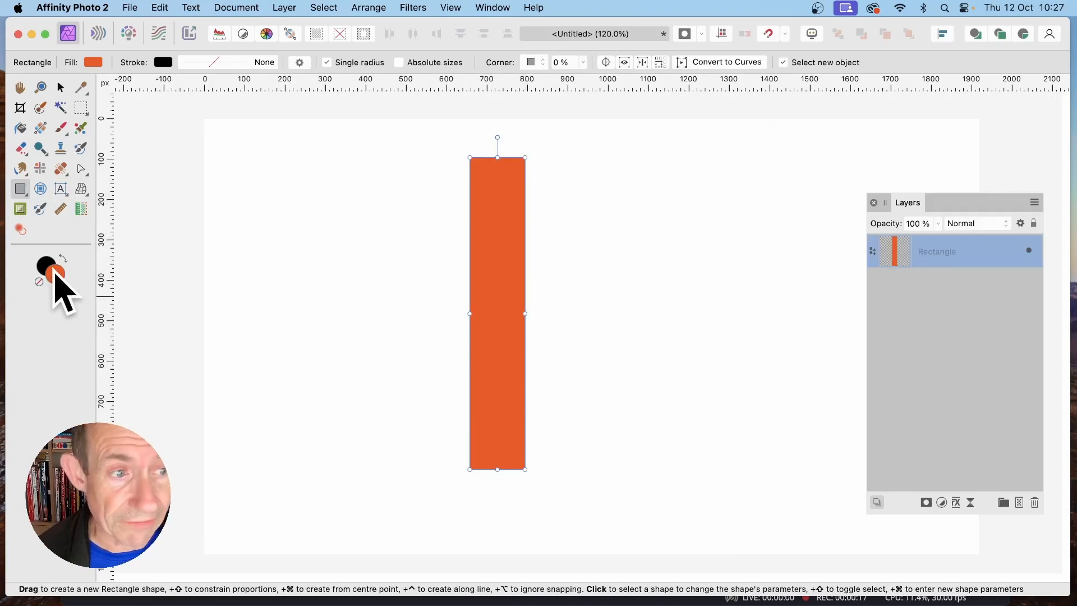
{"action": "double_click", "coordinate": [54, 275]}
{"action": "left_click", "coordinate": [439, 290]}
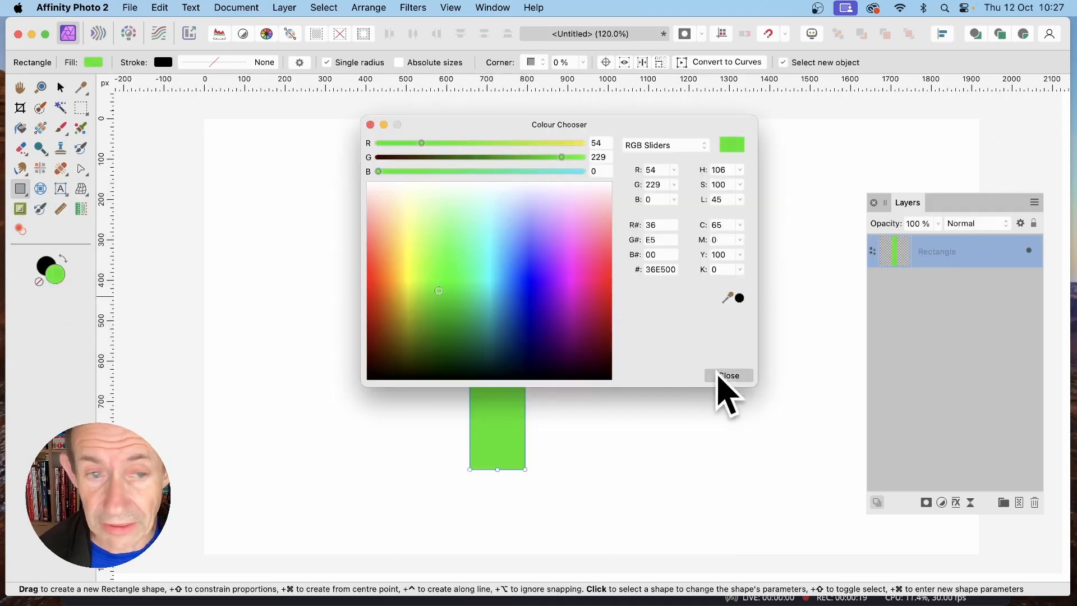
{"action": "left_click", "coordinate": [727, 375]}
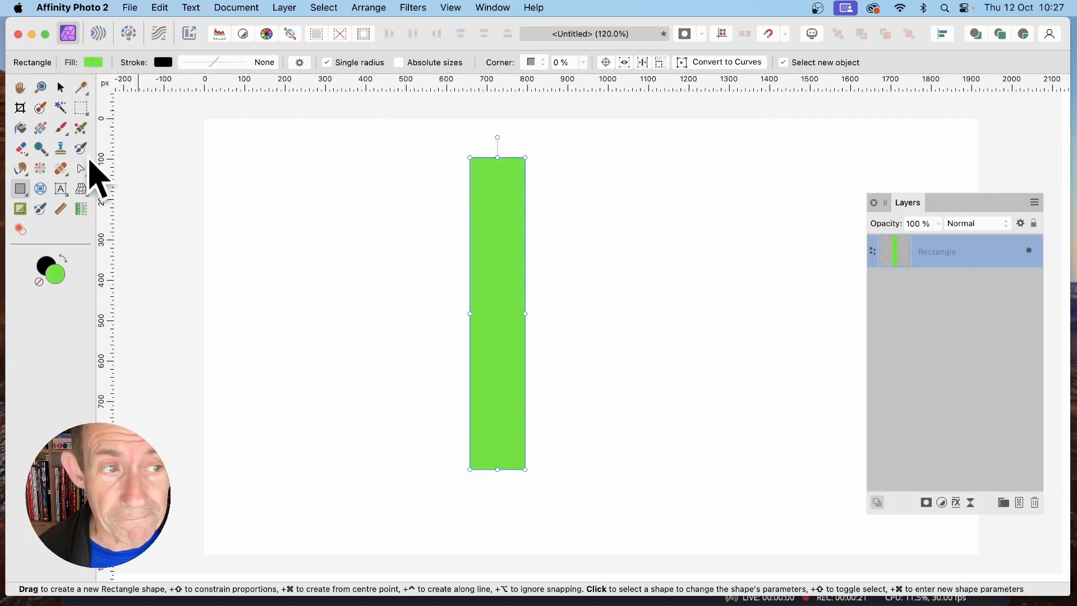
Draw a circle about 115 px across over the rectangle's upper-left corner, inserted inside the rectangle so it is clipped.
{"action": "left_click", "coordinate": [20, 189]}
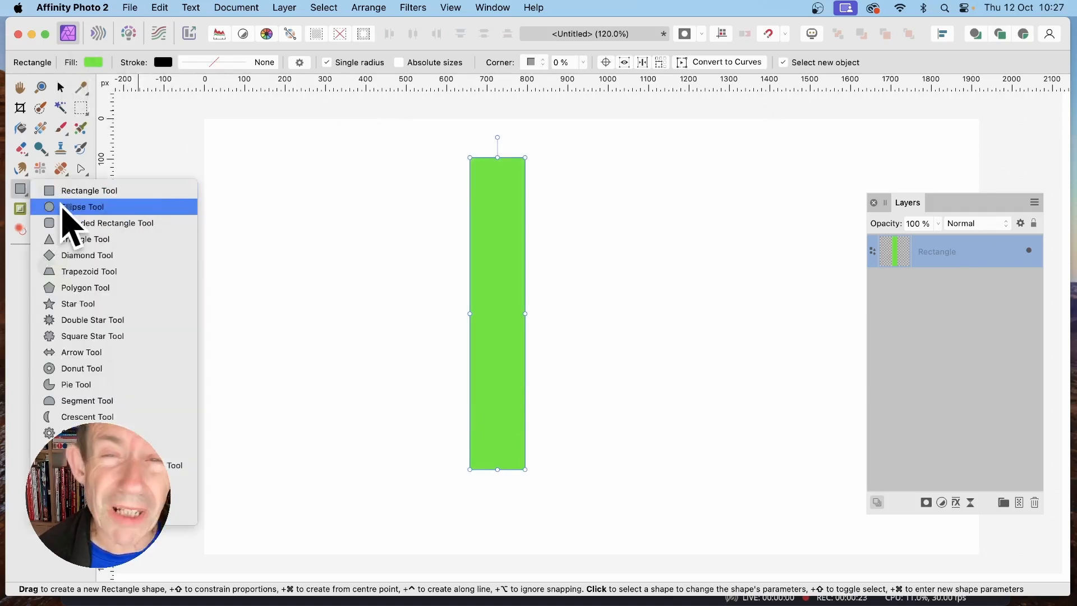
{"action": "left_click", "coordinate": [63, 206]}
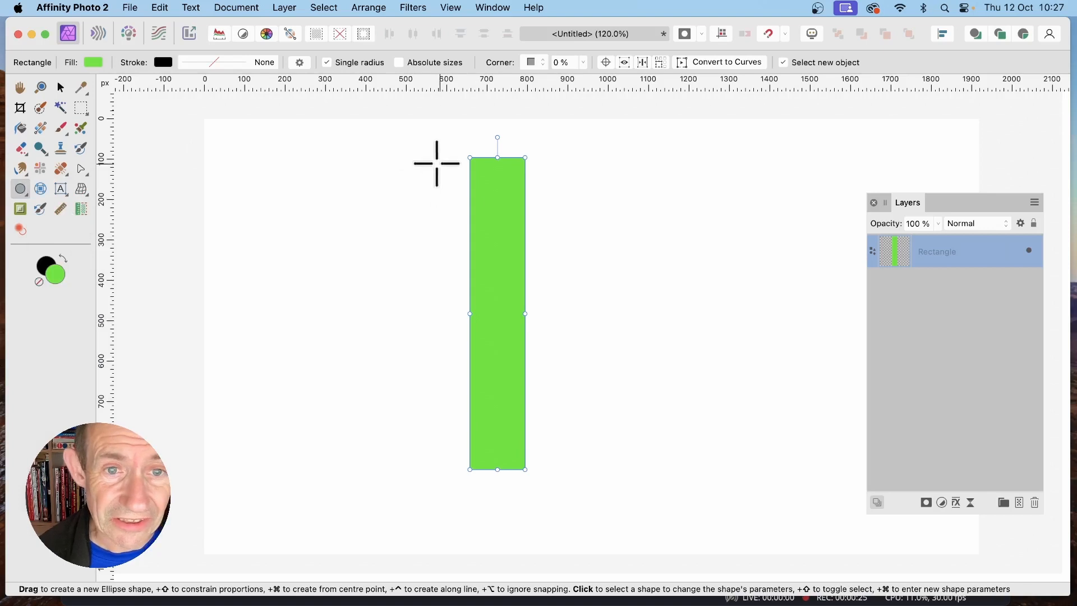
{"action": "mouse_move", "coordinate": [361, 177]}
{"action": "left_mouse_down"}
{"action": "mouse_move", "coordinate": [383, 217]}
{"action": "mouse_move", "coordinate": [395, 209]}
{"action": "left_mouse_up"}
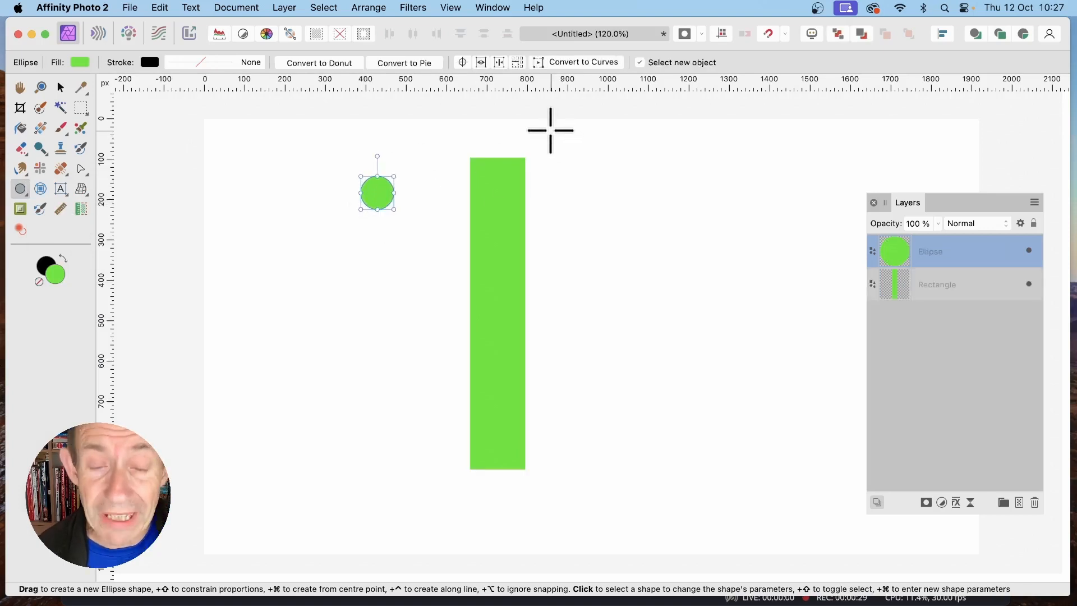
{"action": "key", "text": "super+z"}
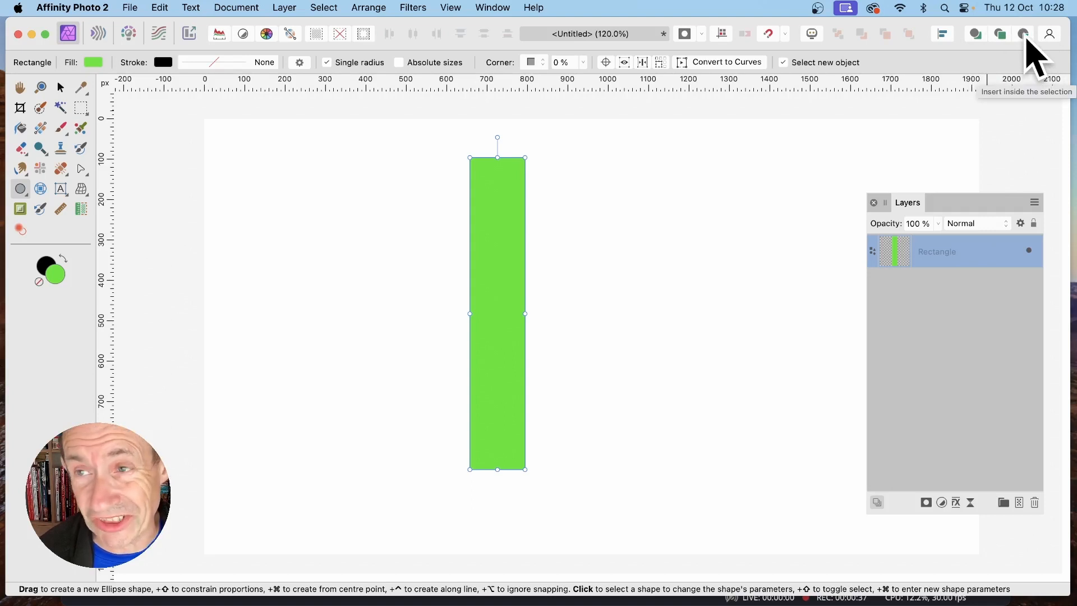
{"action": "left_click", "coordinate": [1025, 36]}
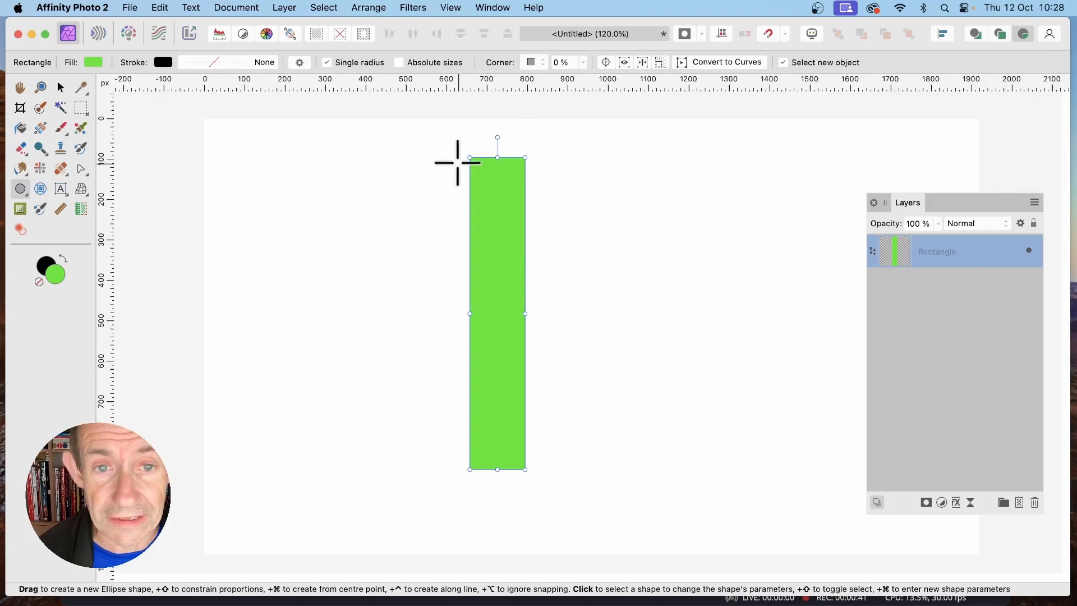
{"action": "left_click_drag", "start_coordinate": [455, 148], "coordinate": [502, 193]}
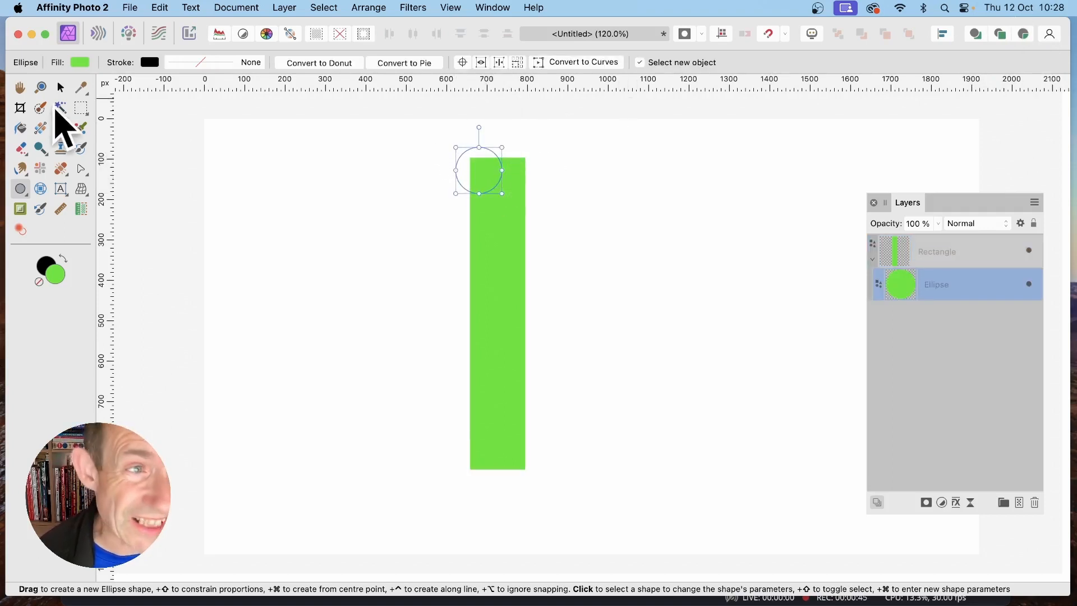
Fill the clipped circle with orange (RGB 255, 139, 1) and scatter five copies of varying size down the inside of the rectangle.
{"action": "left_click", "coordinate": [81, 63]}
{"action": "left_click_drag", "start_coordinate": [91, 194], "coordinate": [88, 188]}
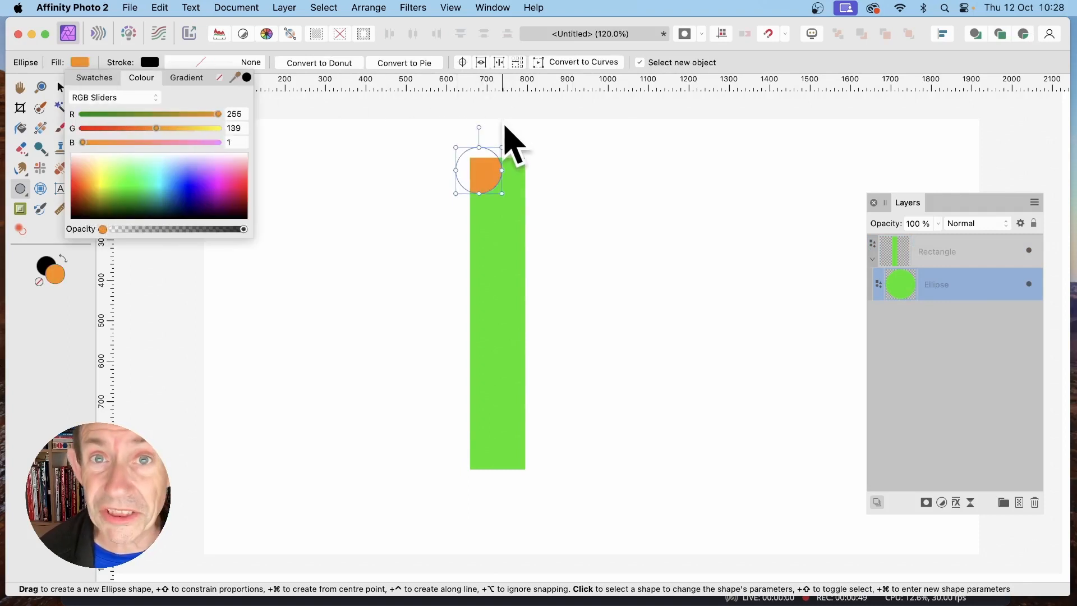
{"action": "left_click", "coordinate": [514, 21]}
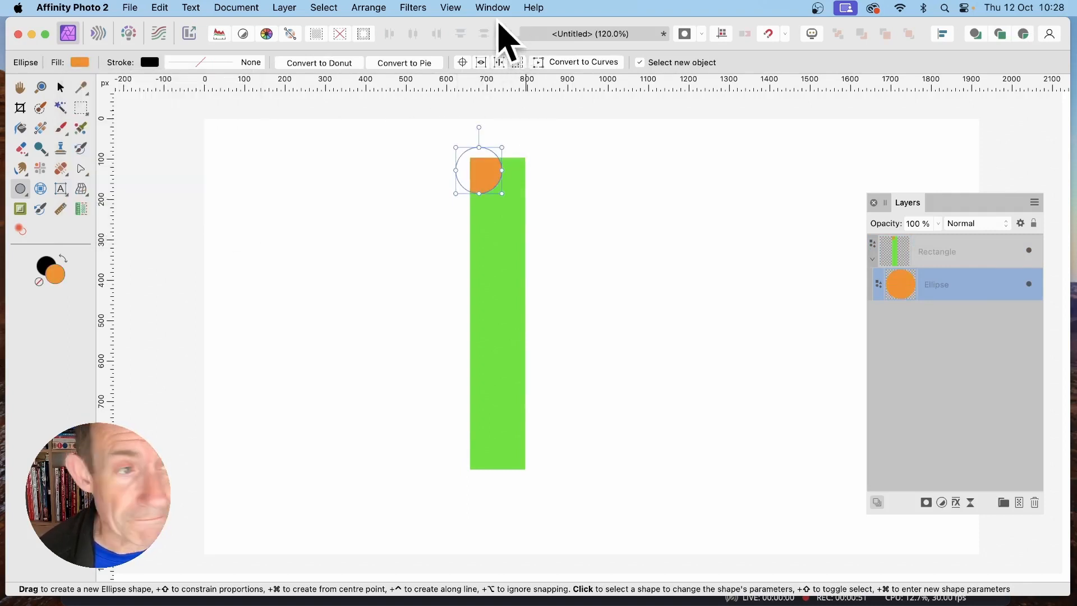
{"action": "left_click", "coordinate": [60, 88]}
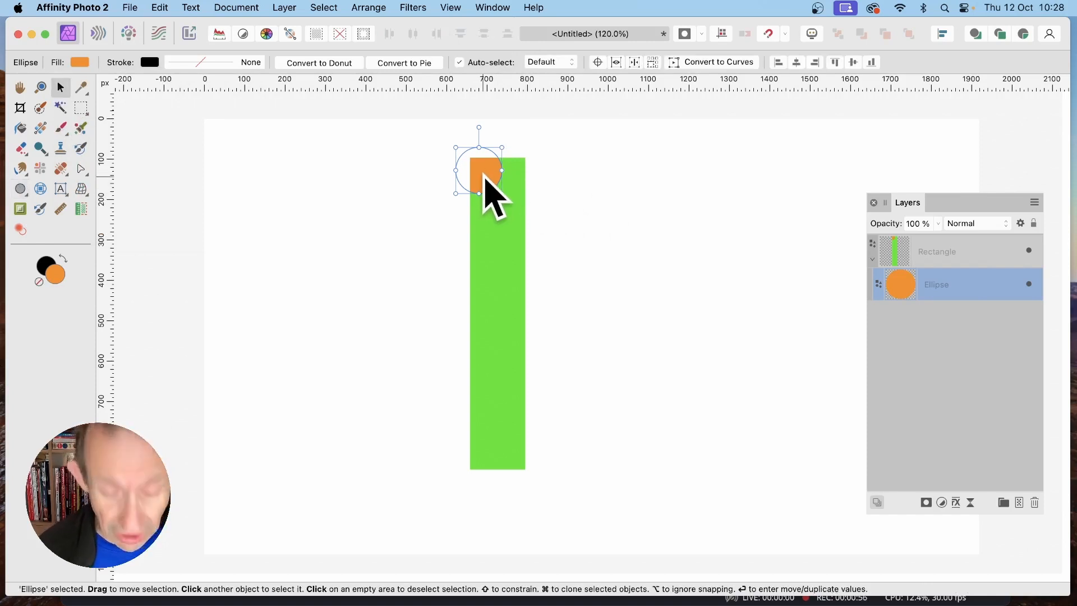
{"action": "mouse_move", "coordinate": [483, 170]}
{"action": "left_mouse_down"}
{"action": "mouse_move", "coordinate": [531, 219]}
{"action": "mouse_move", "coordinate": [520, 201]}
{"action": "mouse_move", "coordinate": [469, 254]}
{"action": "mouse_move", "coordinate": [512, 325]}
{"action": "left_mouse_up"}
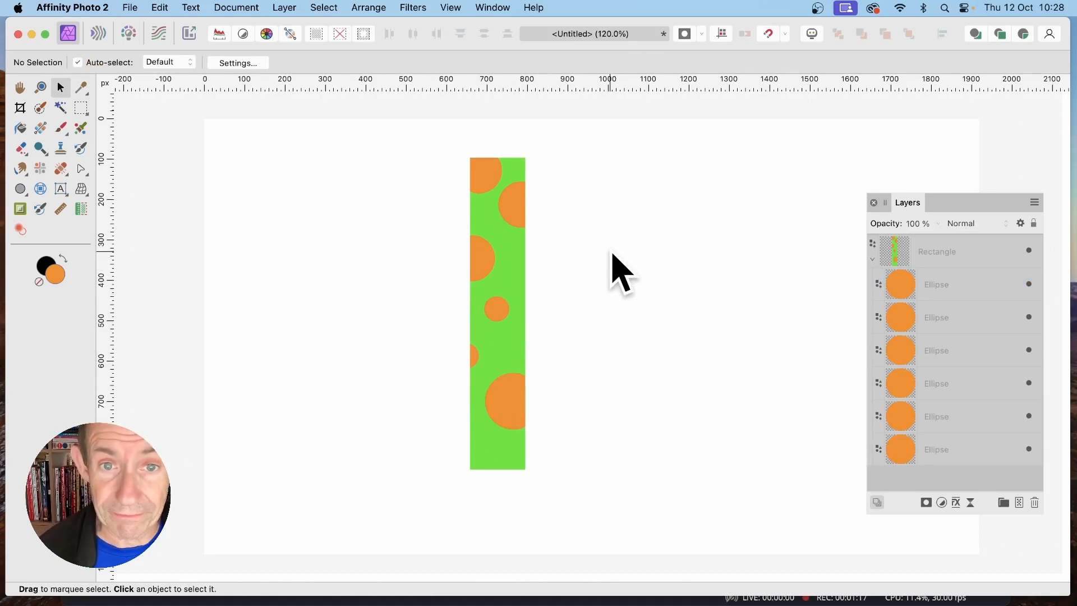
Apply a Gaussian Blur with a 24.9 px radius to the whole spotted rectangle and move the blurred layer slightly down.
{"action": "left_click", "coordinate": [519, 163]}
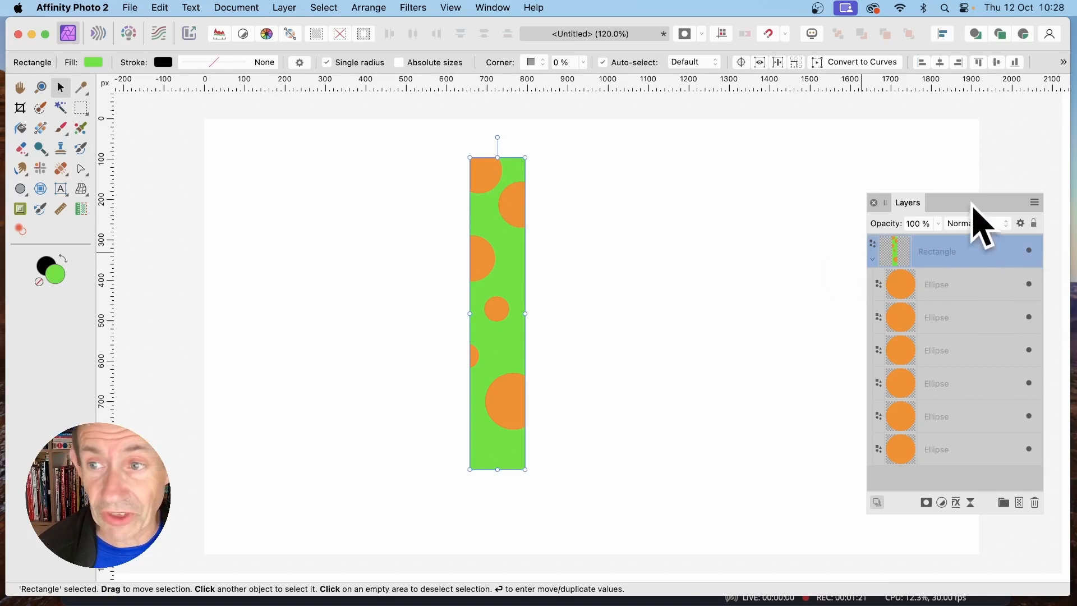
{"action": "left_click_drag", "start_coordinate": [971, 205], "coordinate": [820, 162]}
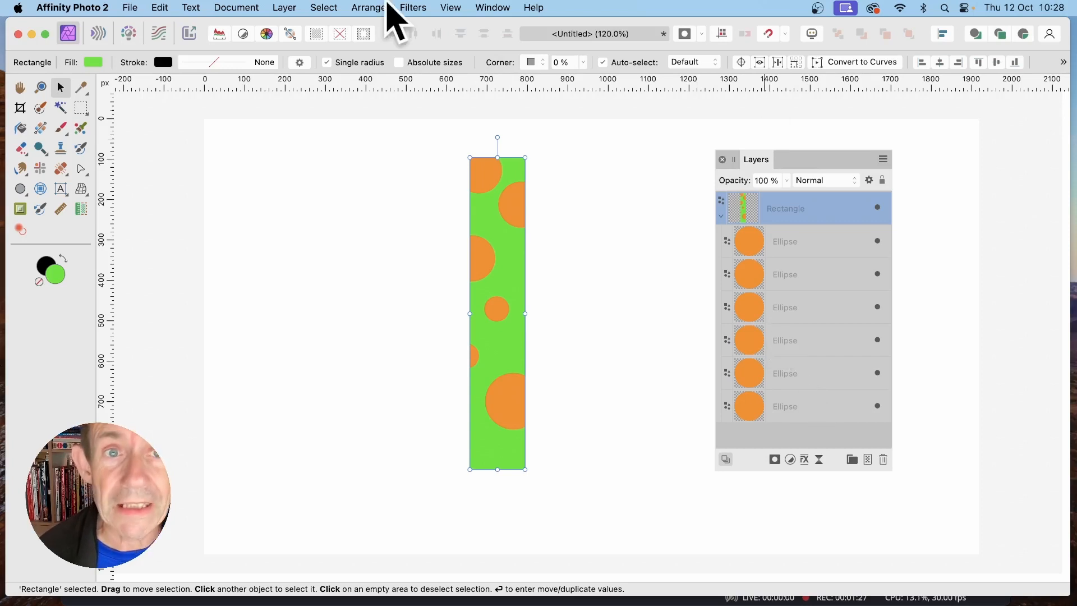
{"action": "left_click", "coordinate": [420, 7]}
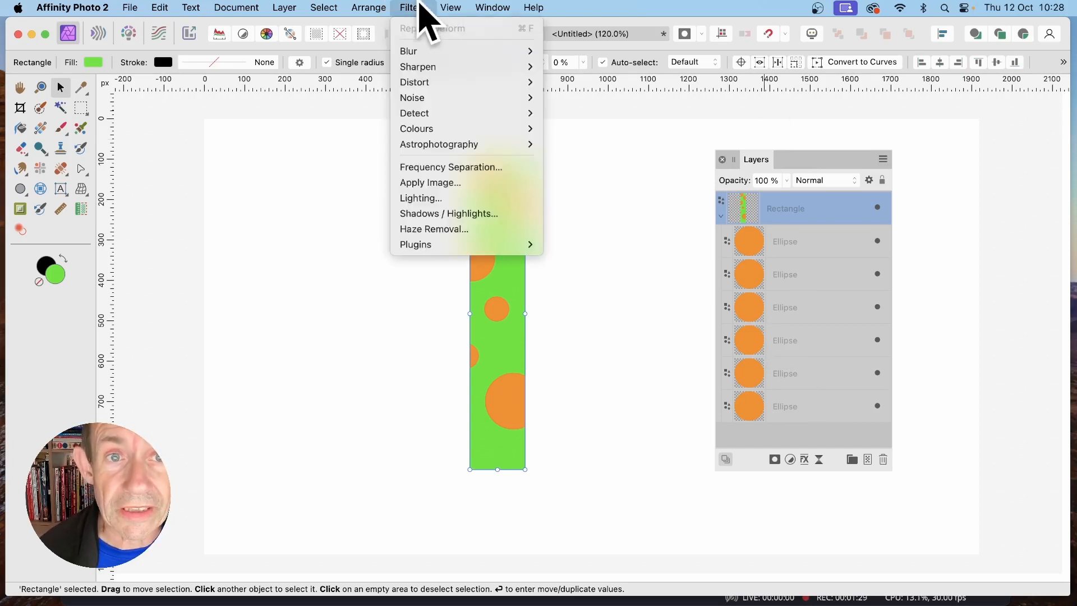
{"action": "mouse_move", "coordinate": [426, 52]}
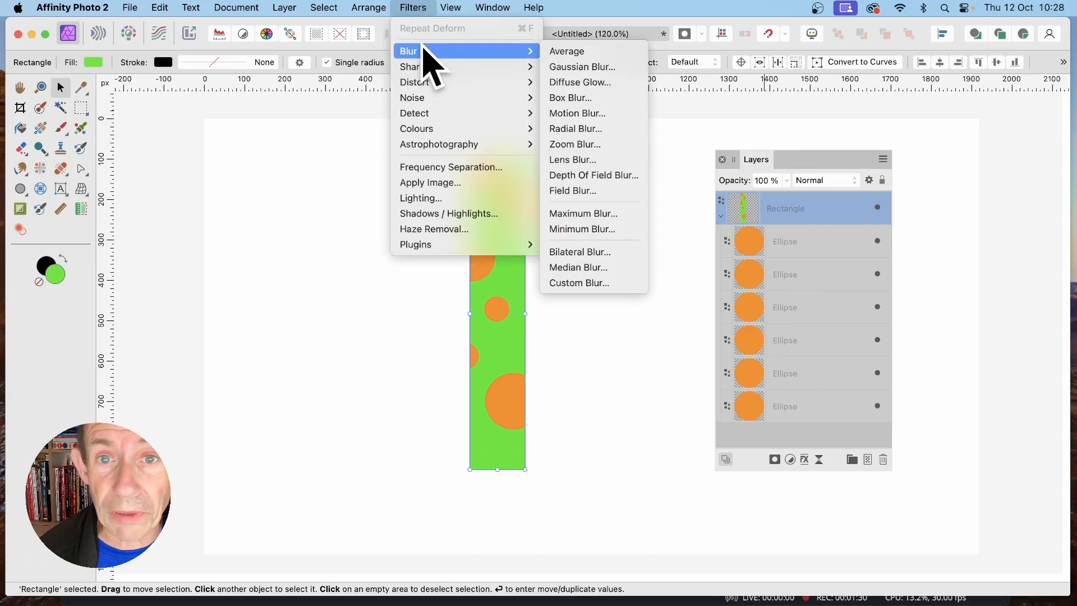
{"action": "left_click", "coordinate": [595, 71]}
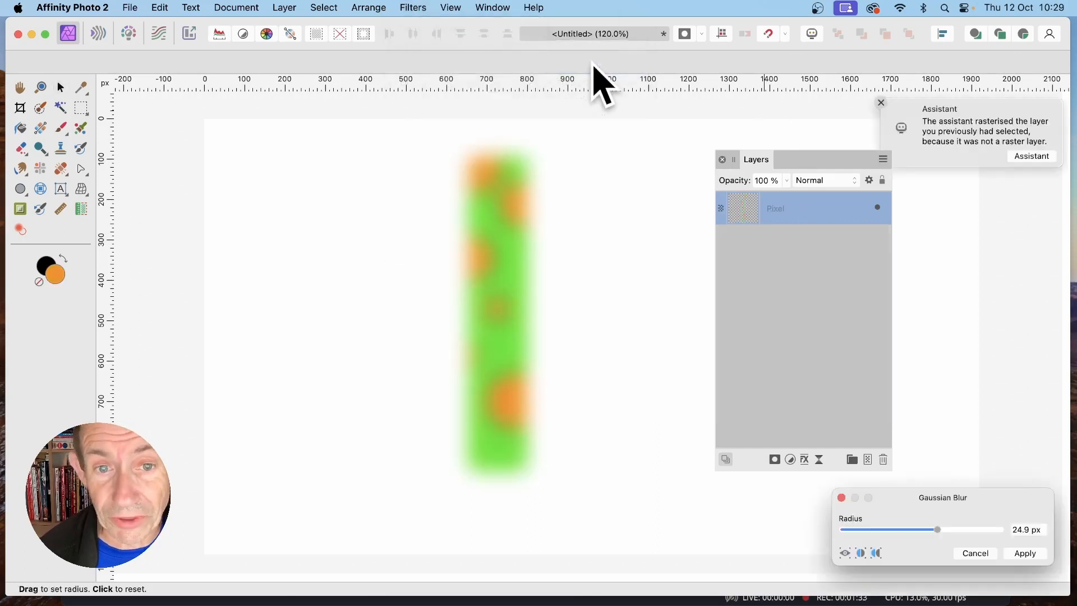
{"action": "left_click_drag", "start_coordinate": [962, 502], "coordinate": [748, 342]}
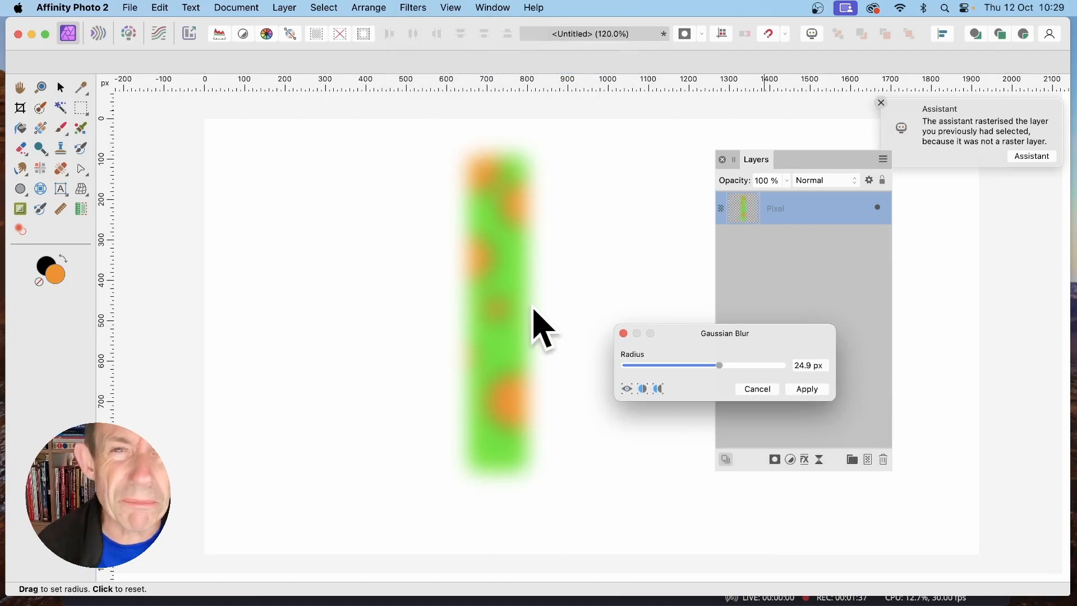
{"action": "left_click", "coordinate": [809, 389]}
{"action": "left_click_drag", "start_coordinate": [521, 256], "coordinate": [509, 300]}
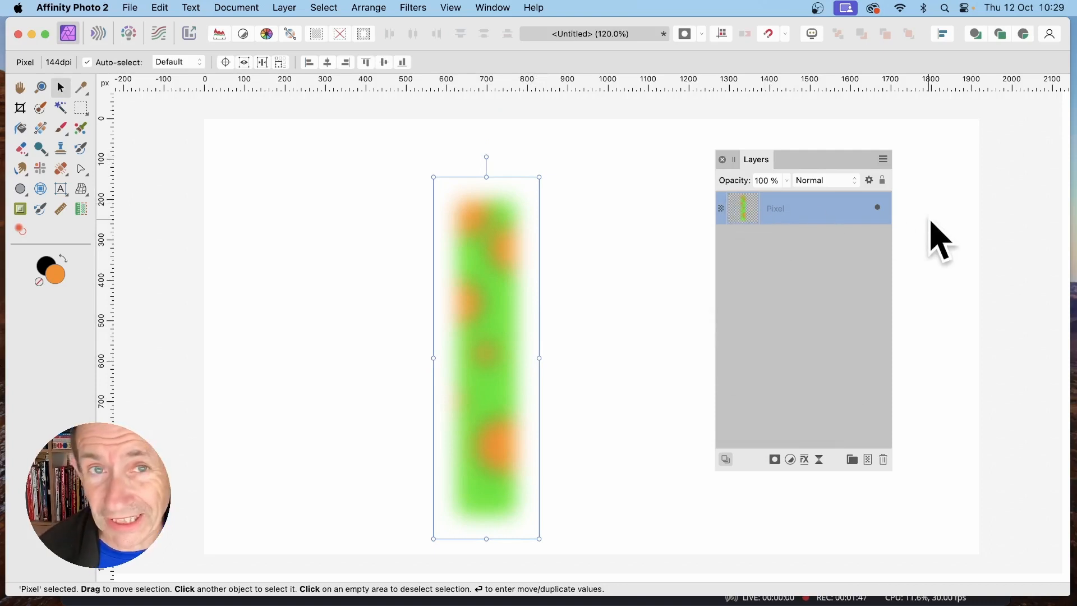
Start the Deform filter on the blurred layer and place anchor points along both sides and the top of the strip.
{"action": "left_click", "coordinate": [420, 7]}
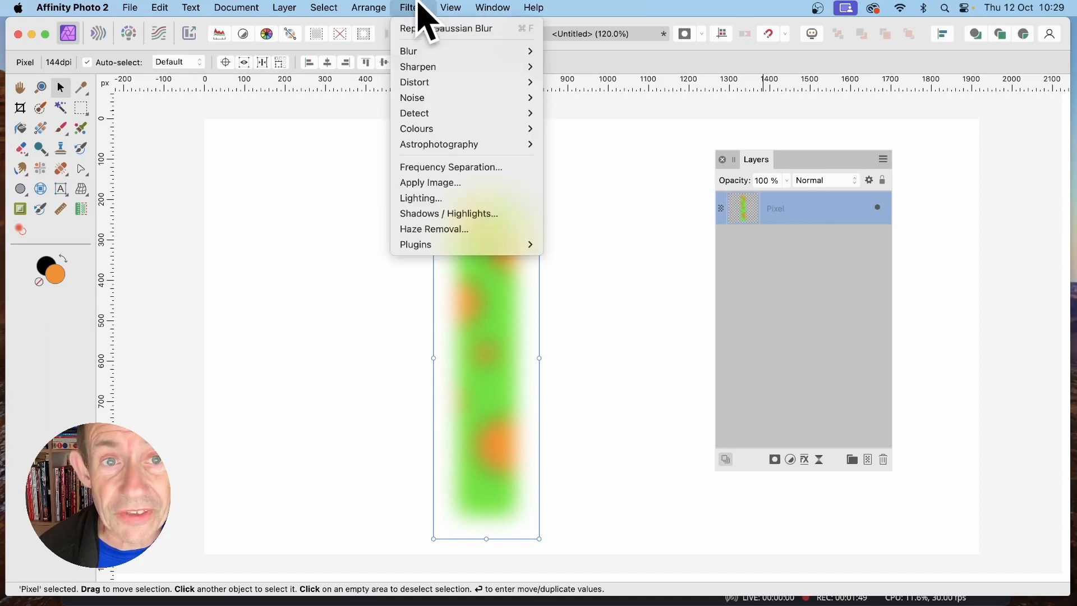
{"action": "mouse_move", "coordinate": [434, 81]}
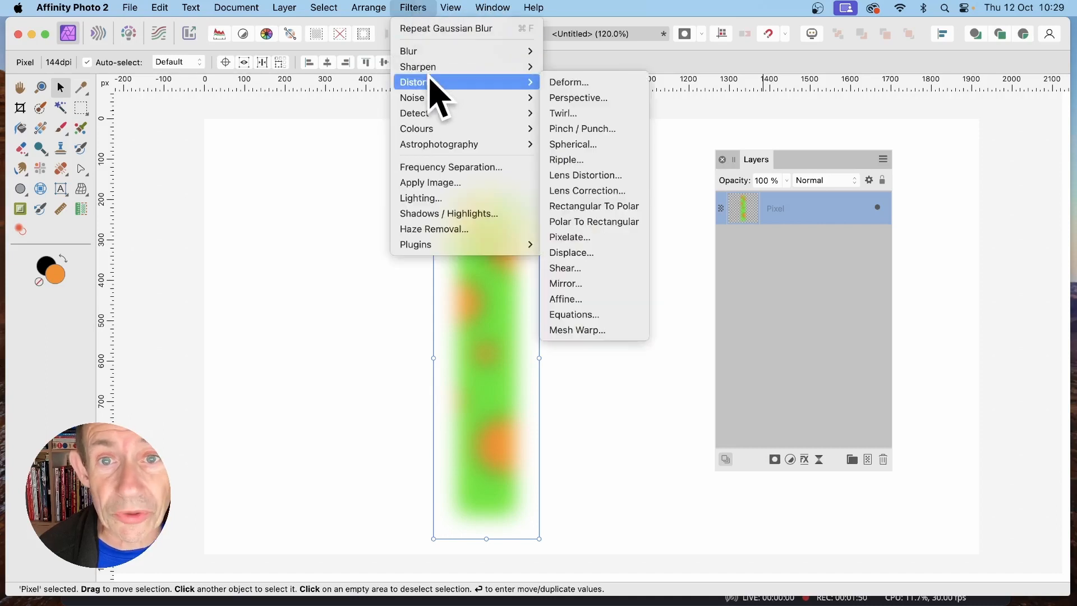
{"action": "left_click", "coordinate": [576, 84]}
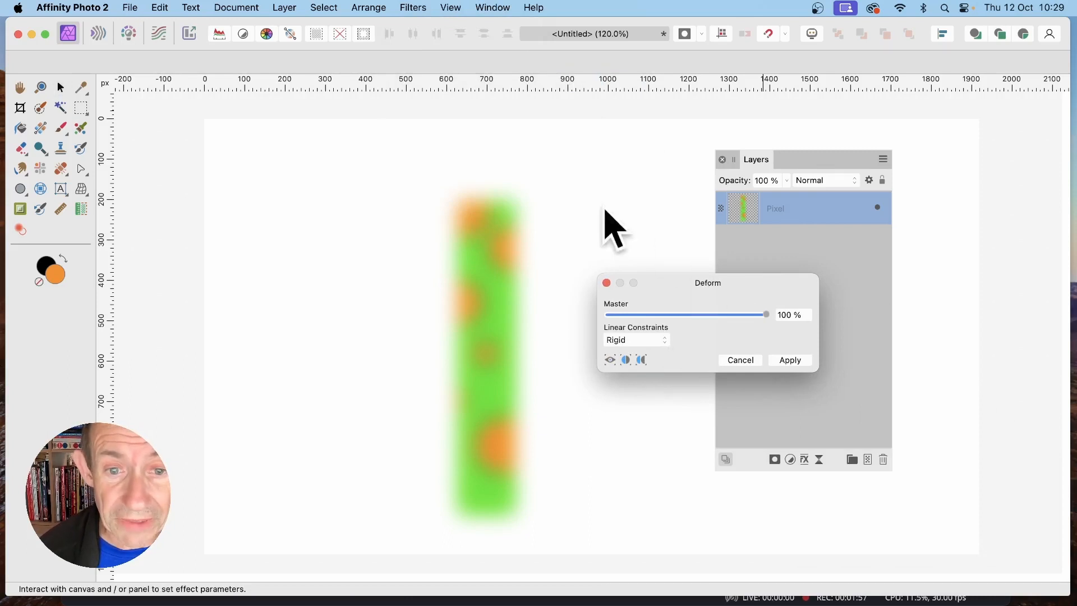
{"action": "left_click", "coordinate": [475, 263]}
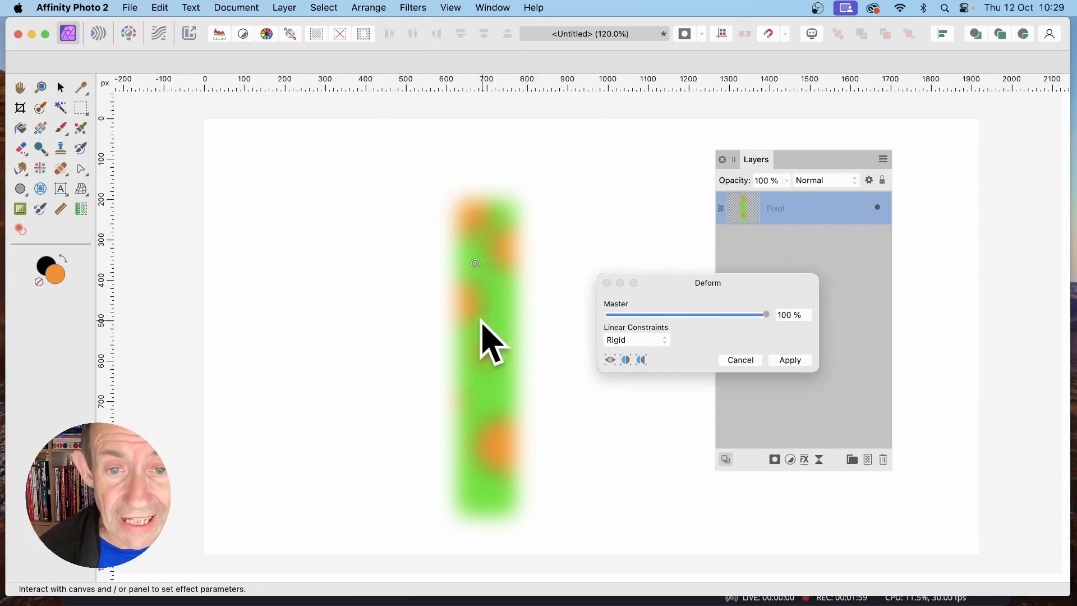
{"action": "left_click", "coordinate": [468, 326]}
{"action": "left_click", "coordinate": [460, 383]}
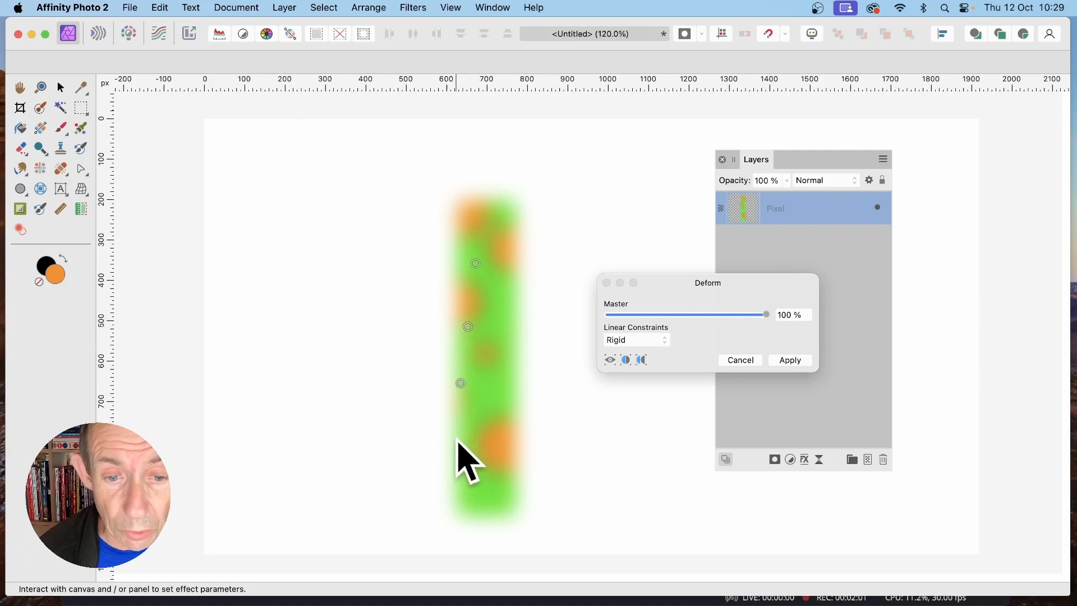
{"action": "left_click", "coordinate": [463, 437]}
{"action": "left_click", "coordinate": [465, 488]}
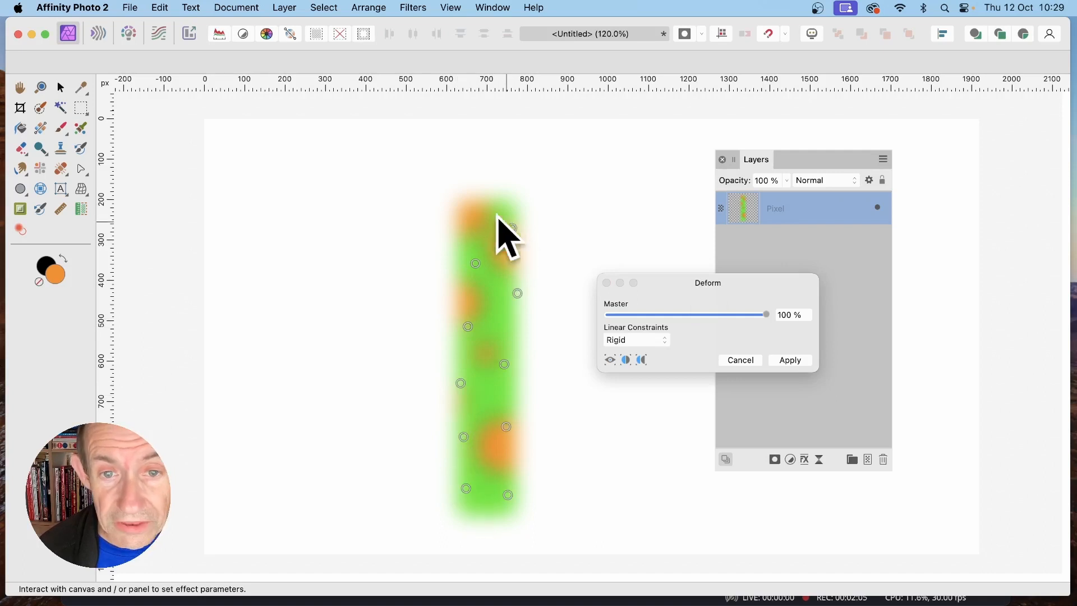
{"action": "left_click", "coordinate": [472, 211]}
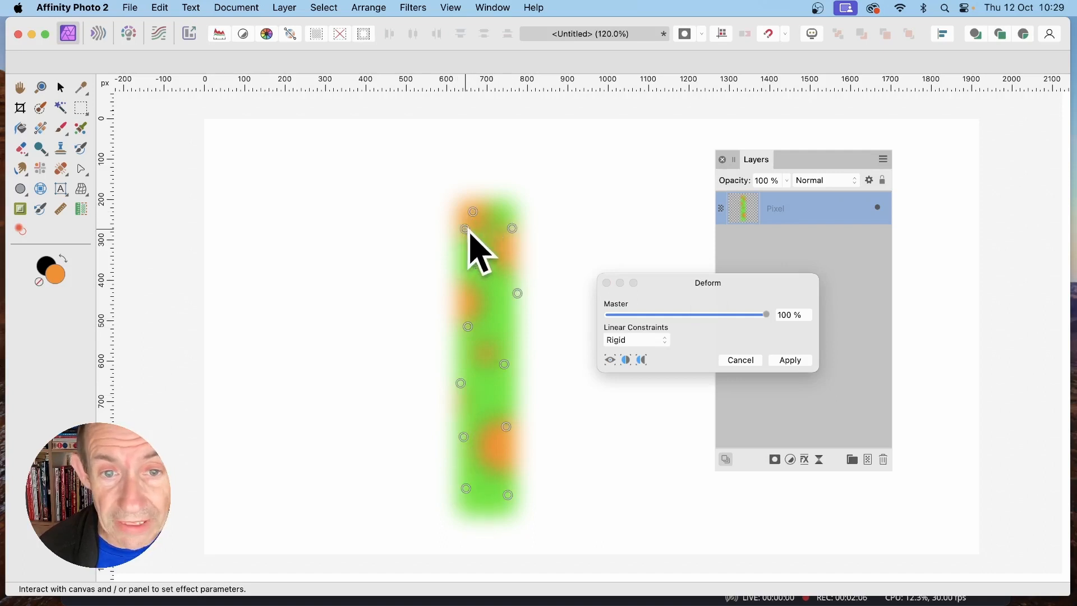
{"action": "left_click", "coordinate": [465, 229]}
{"action": "left_click", "coordinate": [495, 205]}
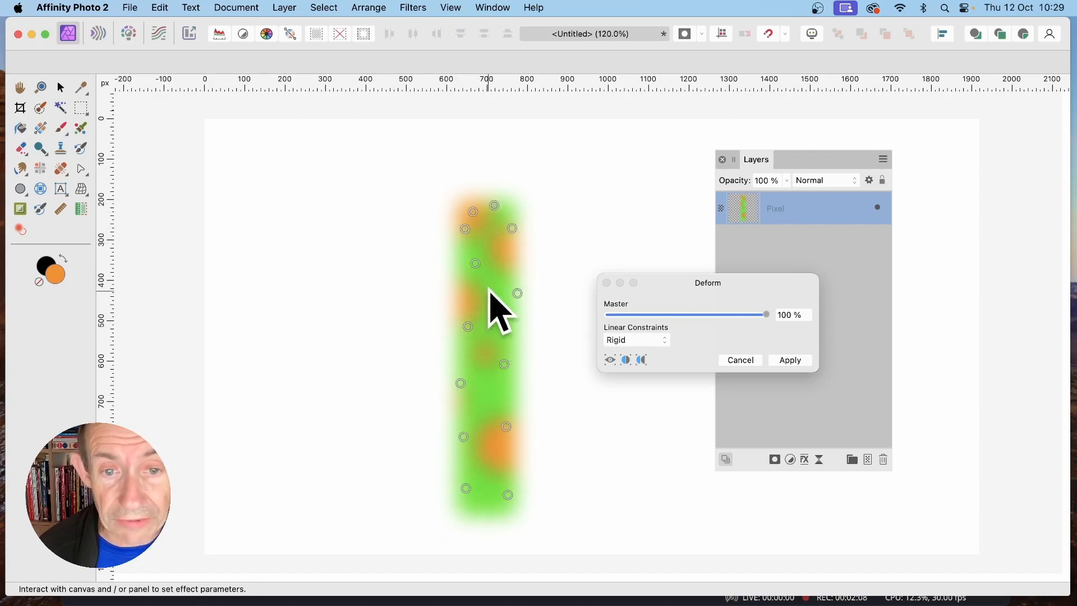
Pull points from the strip's middle far outward on all sides into branching blobs and apply the deformation.
{"action": "left_click_drag", "start_coordinate": [488, 291], "coordinate": [397, 257]}
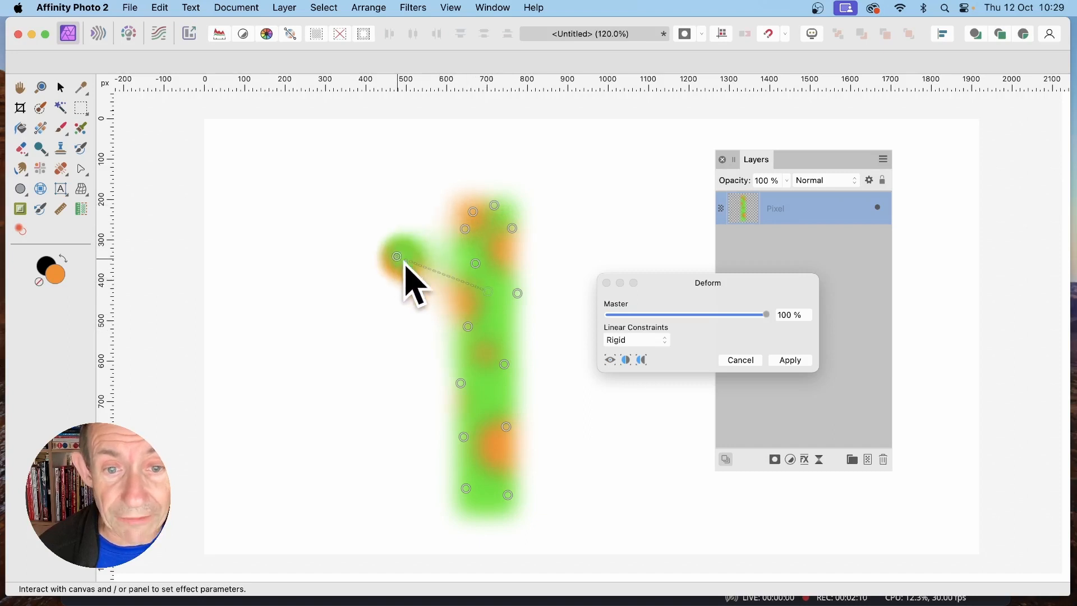
{"action": "left_click_drag", "start_coordinate": [481, 310], "coordinate": [377, 328]}
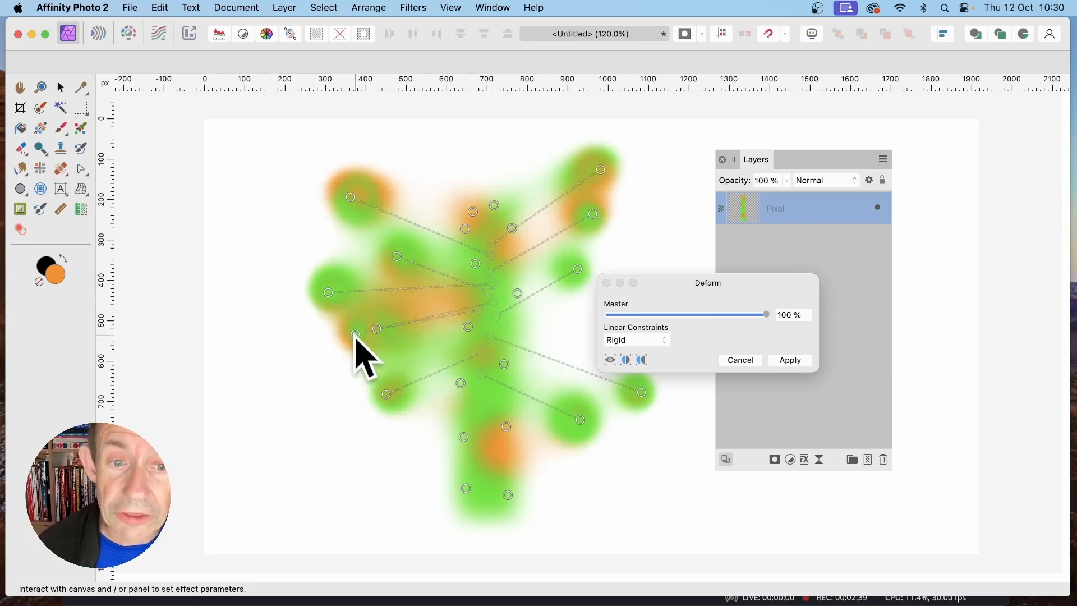
{"action": "left_click_drag", "start_coordinate": [353, 332], "coordinate": [302, 369]}
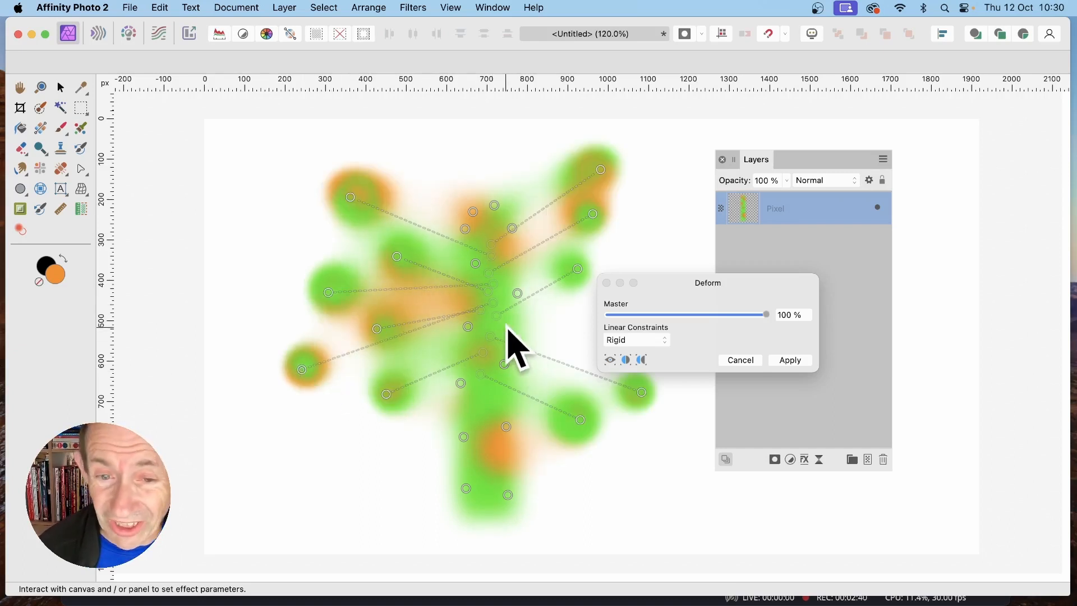
{"action": "left_click_drag", "start_coordinate": [506, 329], "coordinate": [338, 433]}
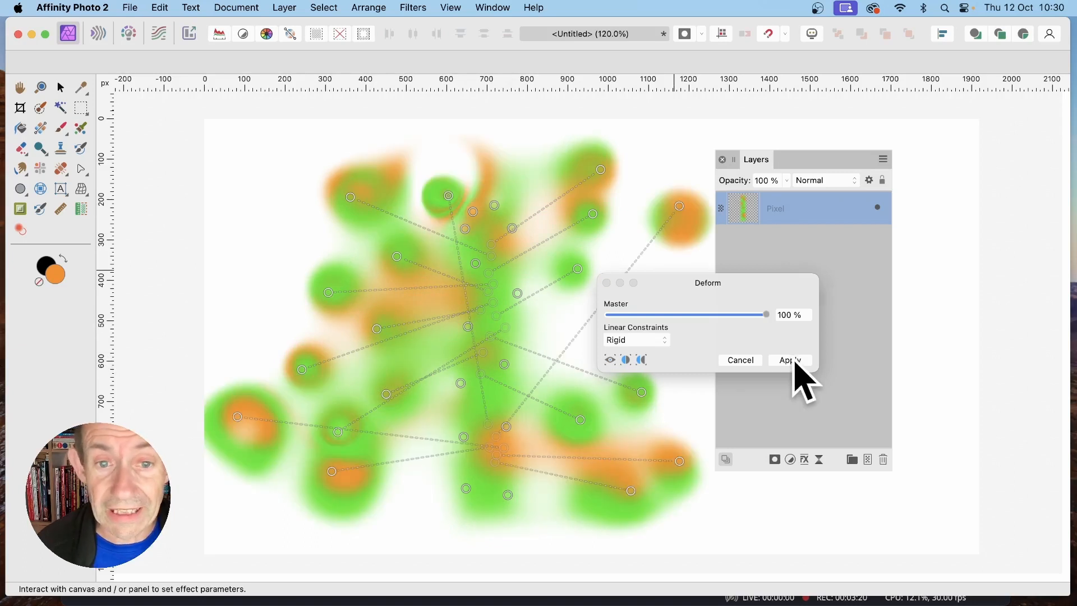
{"action": "left_click", "coordinate": [792, 360]}
Scale the deformed layer down to about 575 by 455 px and position it in the canvas's upper left-centre area.
{"action": "left_click_drag", "start_coordinate": [188, 112], "coordinate": [412, 297]}
{"action": "left_click_drag", "start_coordinate": [529, 413], "coordinate": [474, 305]}
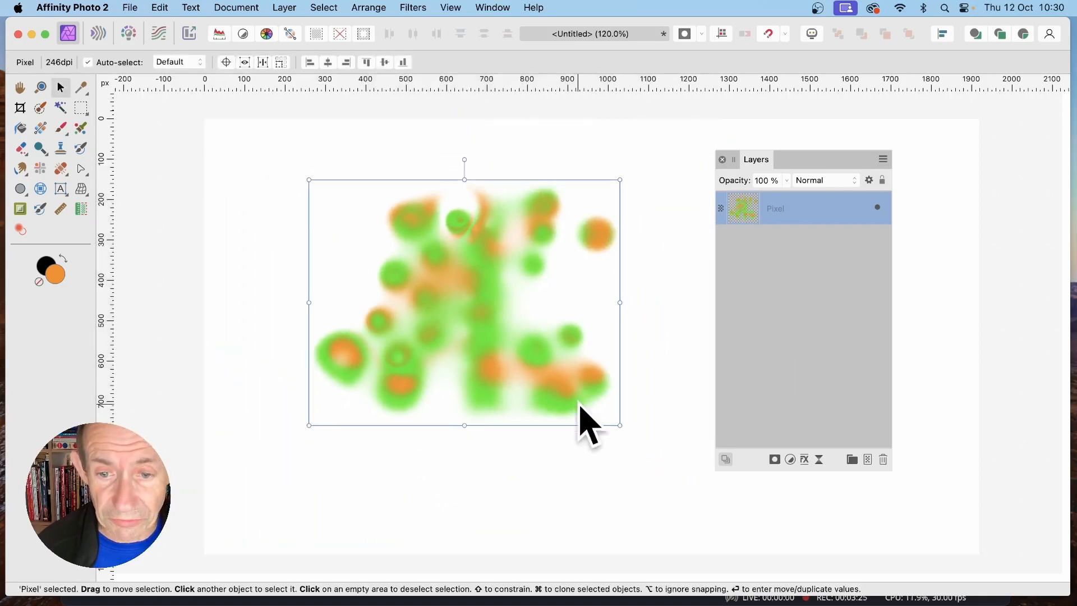
{"action": "left_click_drag", "start_coordinate": [619, 425], "coordinate": [540, 363]}
{"action": "left_click_drag", "start_coordinate": [432, 264], "coordinate": [456, 290]}
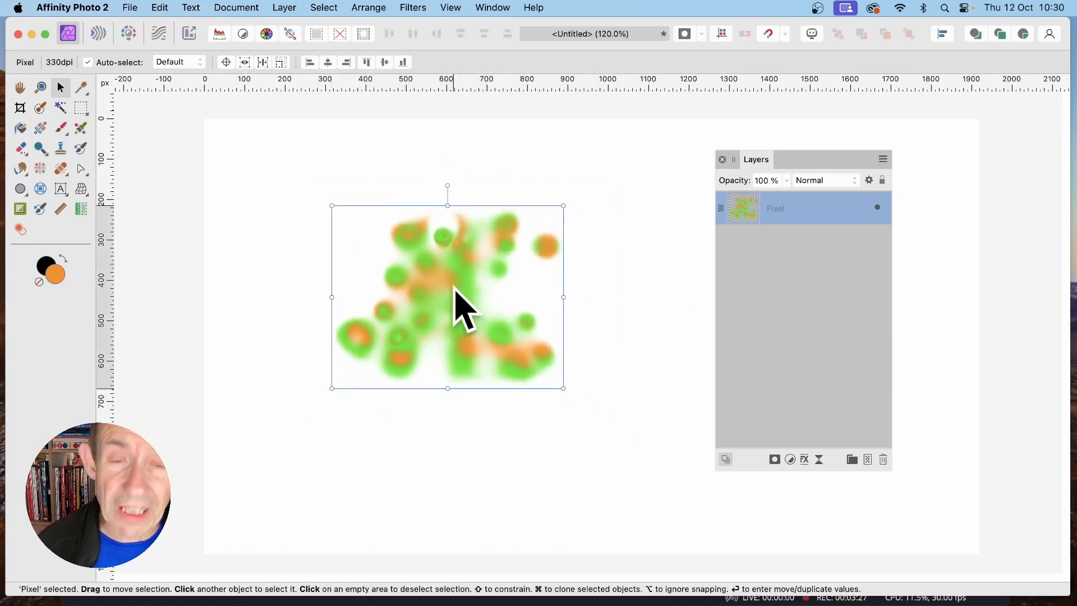
Repeat the Deform filter on the layer and add an Outer Shadow with 21.5 px radius, 26 px offset and 65 % intensity.
{"action": "left_click", "coordinate": [413, 8]}
{"action": "left_click", "coordinate": [426, 29]}
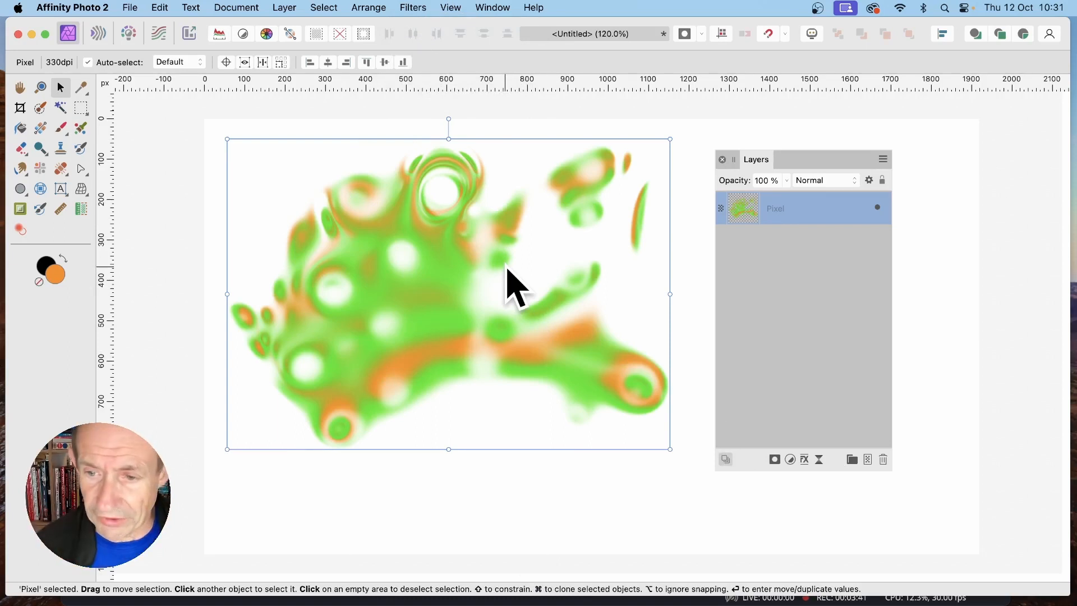
{"action": "left_click", "coordinate": [805, 460]}
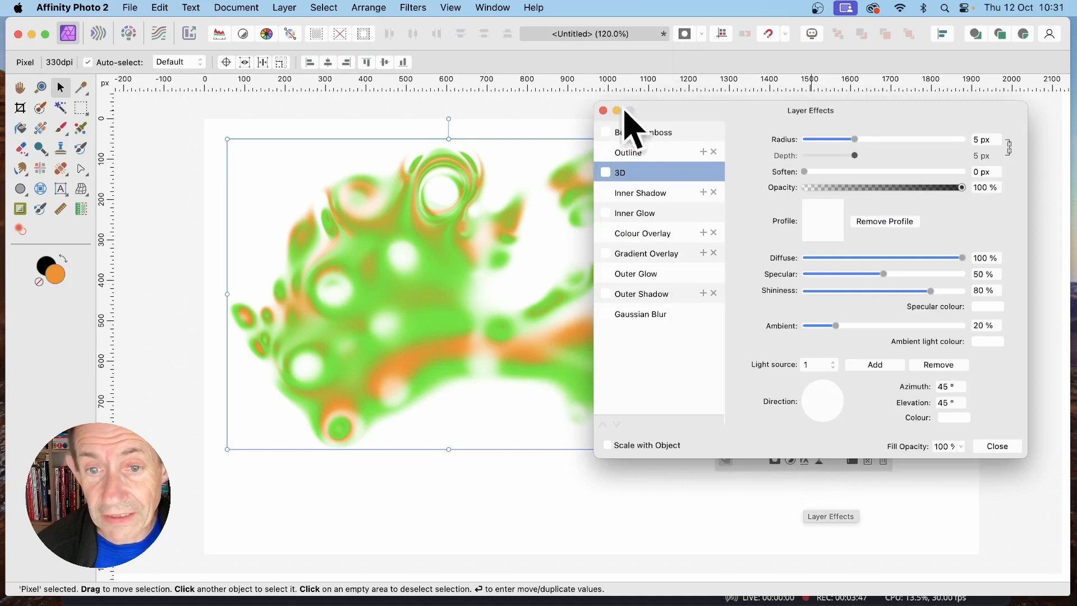
{"action": "left_click", "coordinate": [625, 294]}
{"action": "left_click", "coordinate": [605, 293]}
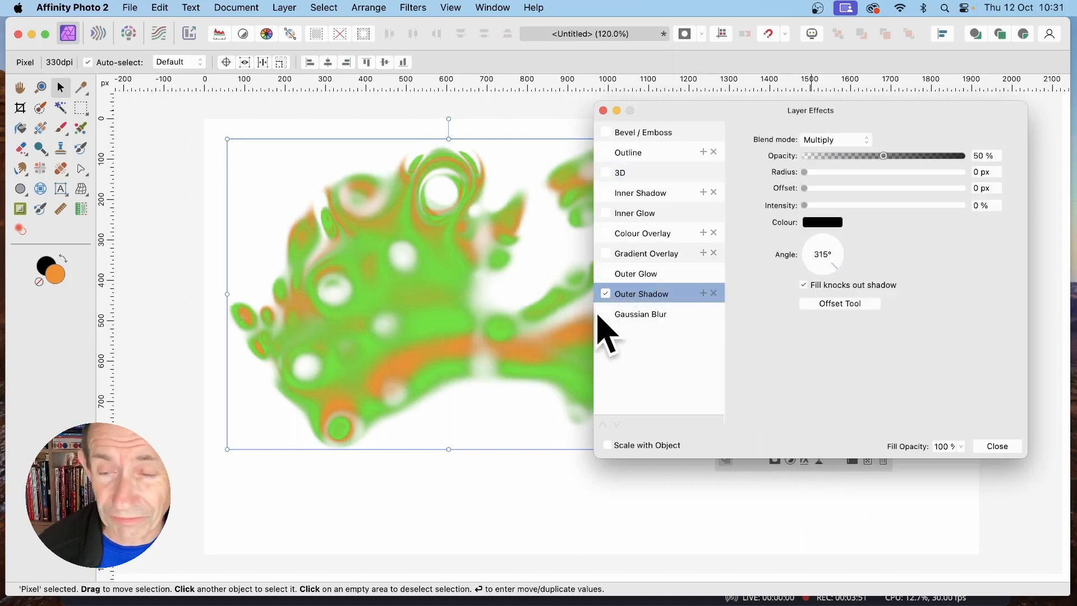
{"action": "left_click_drag", "start_coordinate": [804, 172], "coordinate": [908, 205]}
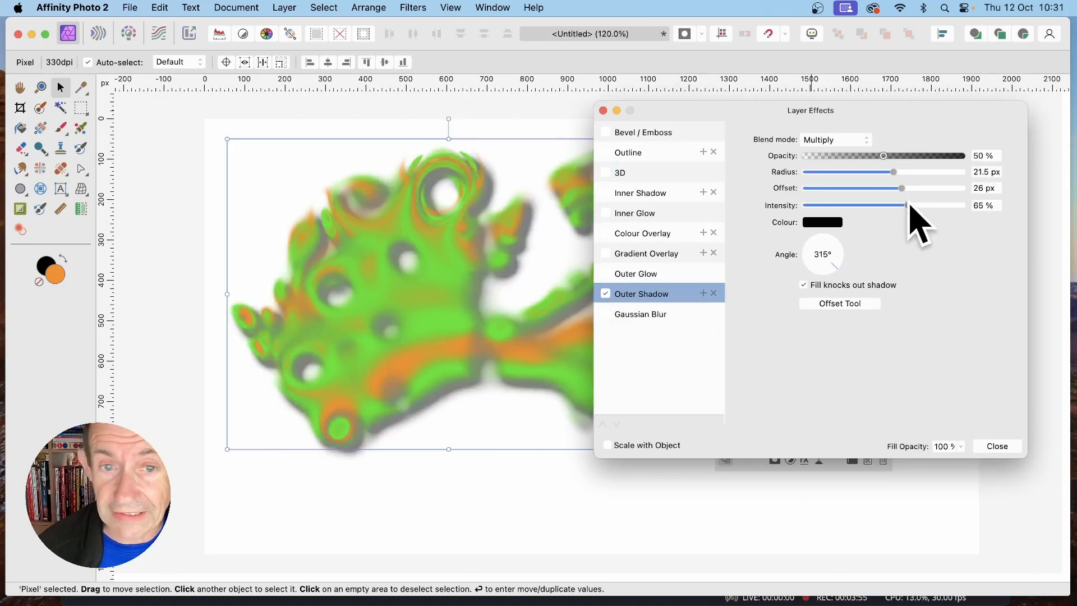
Add a 3D layer effect with a radius of 20.2 px to the deformed layer and close the effects.
{"action": "left_click", "coordinate": [631, 173]}
{"action": "left_click", "coordinate": [605, 172]}
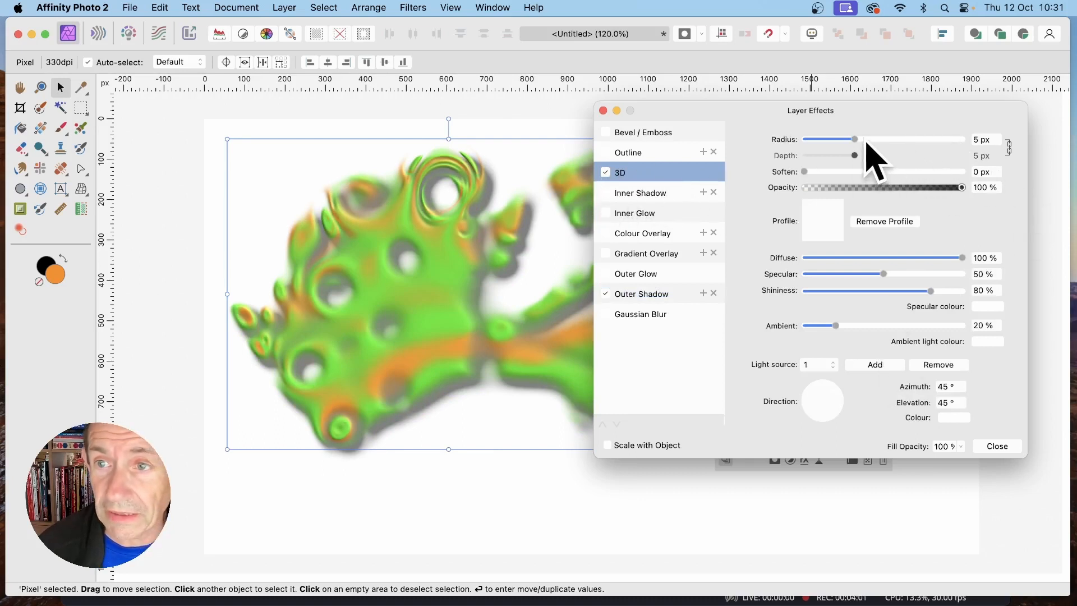
{"action": "left_click_drag", "start_coordinate": [858, 140], "coordinate": [894, 148]}
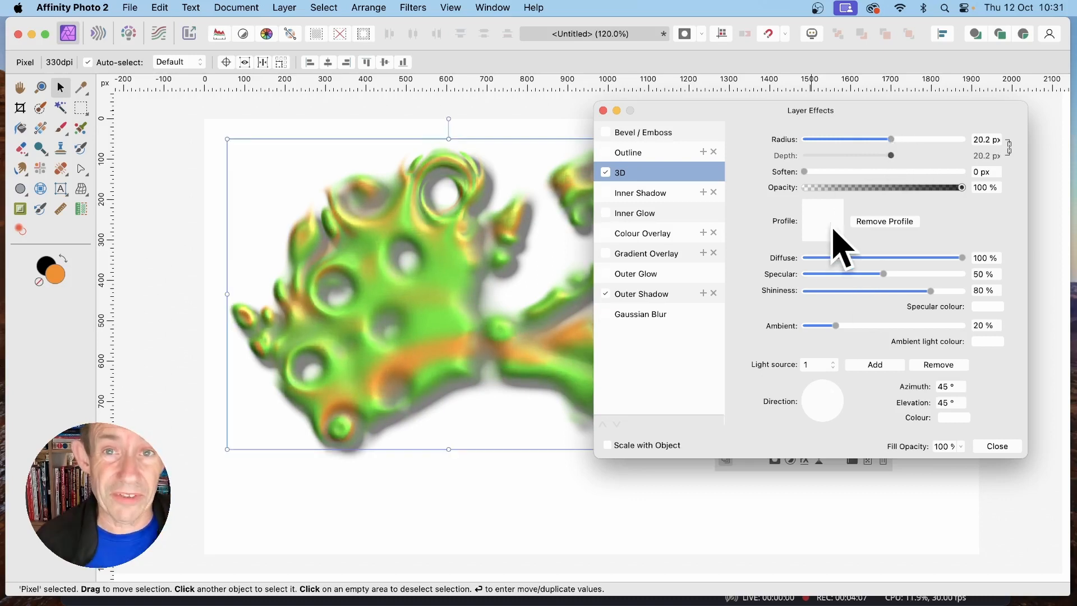
{"action": "left_click", "coordinate": [996, 446]}
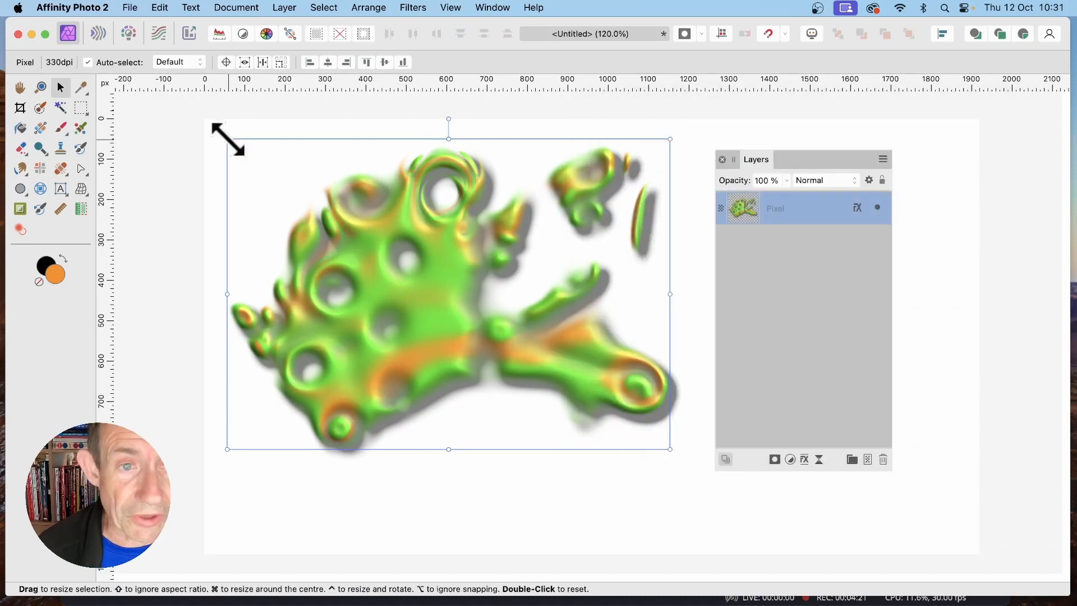
Scale the embossed layer down proportionally to about 575 px wide near the canvas's centre.
{"action": "left_click_drag", "start_coordinate": [228, 139], "coordinate": [300, 186]}
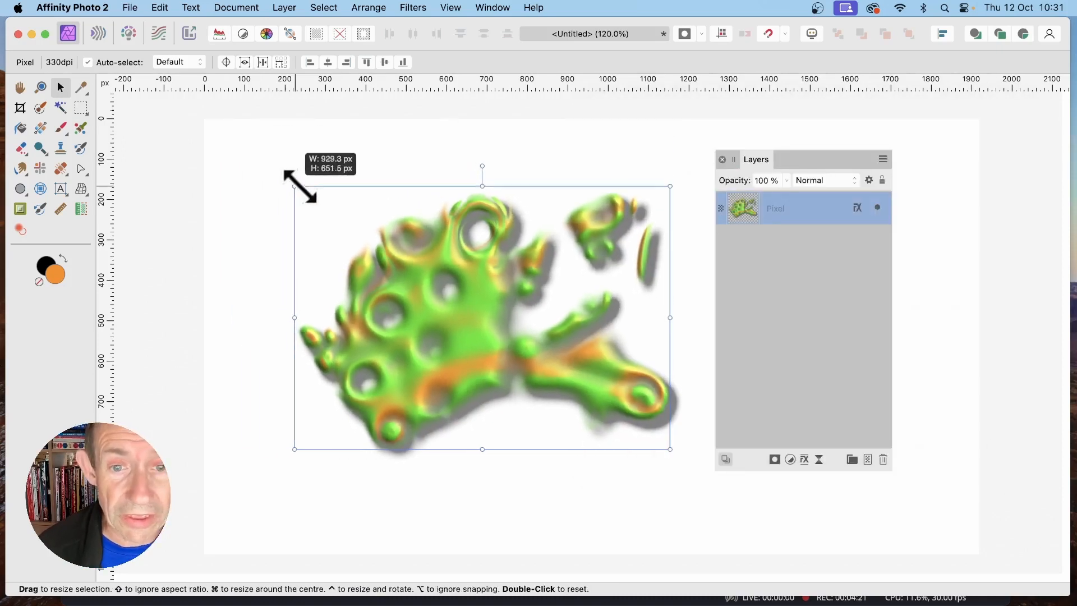
{"action": "left_click_drag", "start_coordinate": [387, 297], "coordinate": [387, 321]}
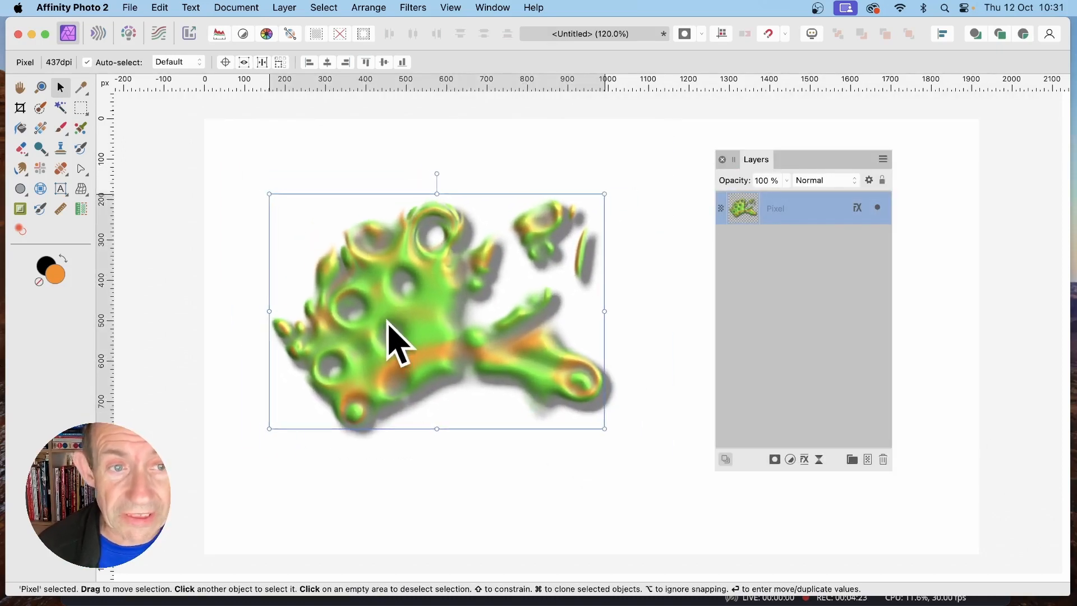
{"action": "left_click_drag", "start_coordinate": [268, 193], "coordinate": [363, 280]}
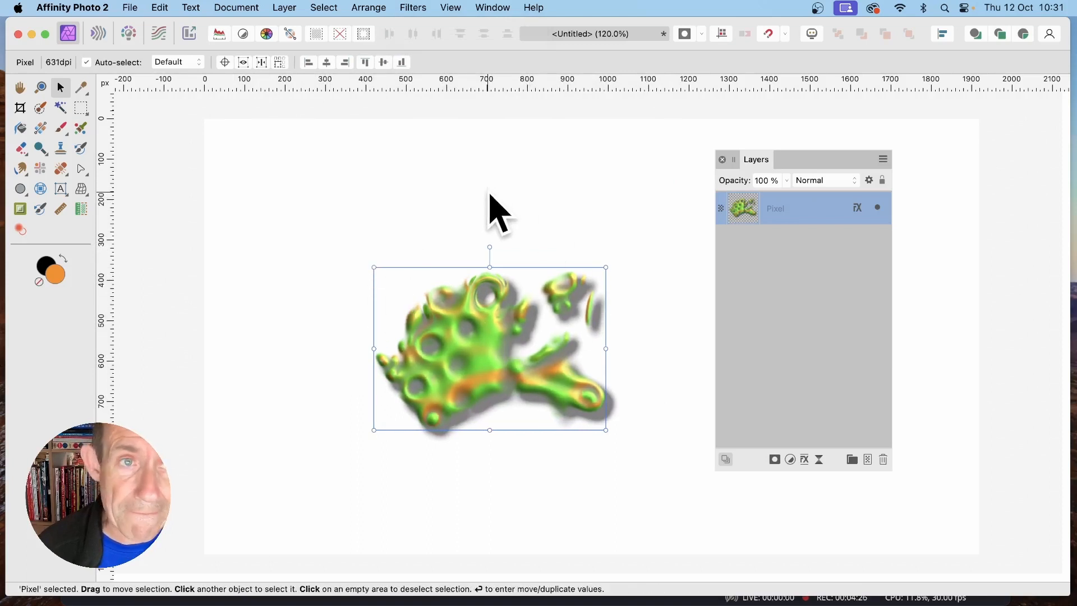
Rasterise the layer without preserving its layer FX, so the shadow and 3D effect are baked in.
{"action": "left_click", "coordinate": [287, 9]}
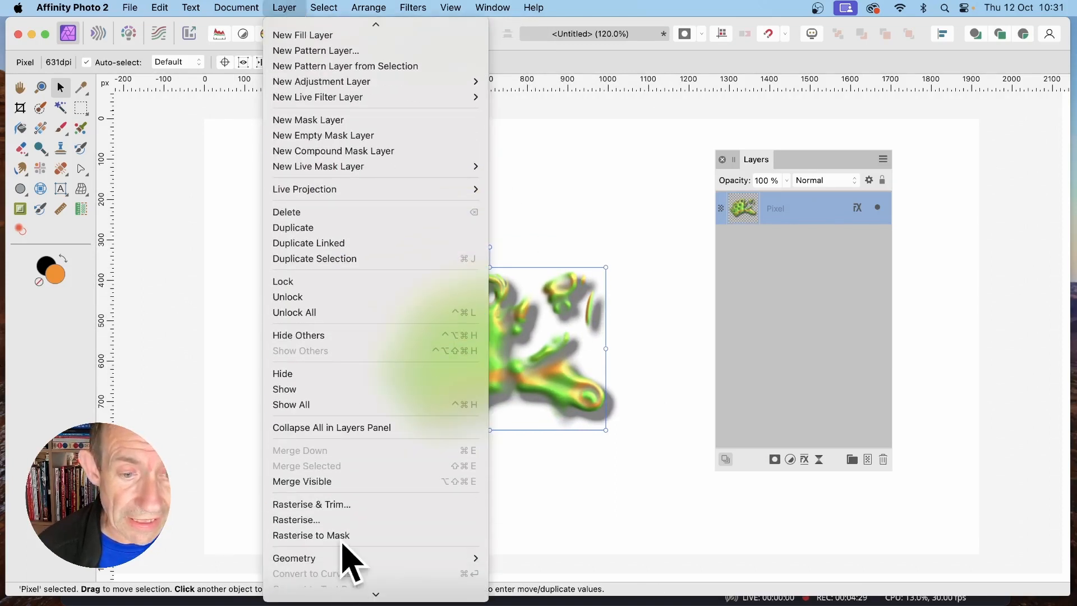
{"action": "left_click", "coordinate": [341, 520]}
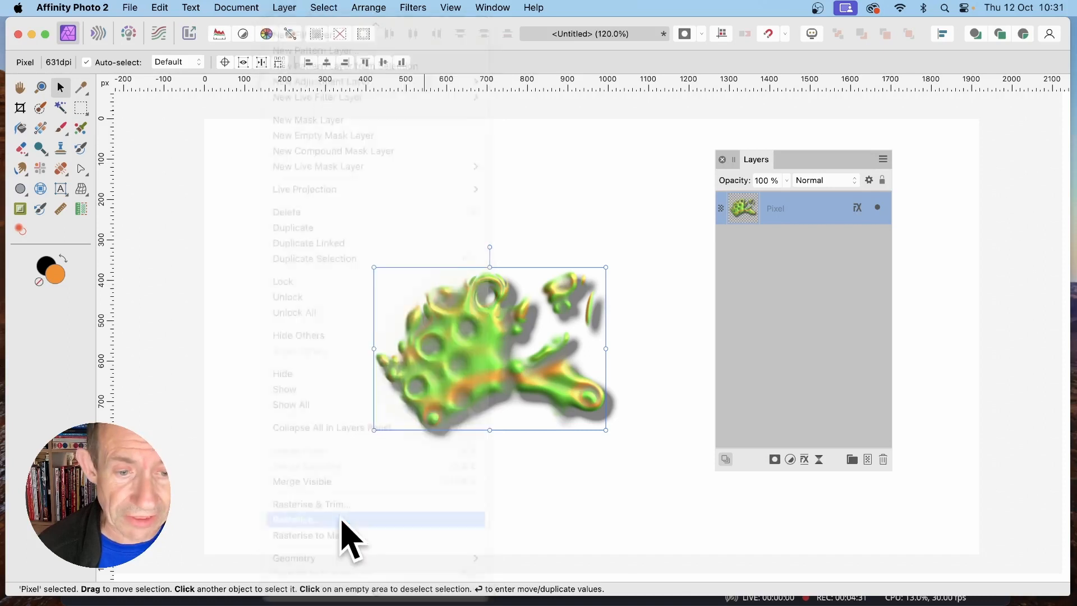
{"action": "left_click", "coordinate": [454, 303]}
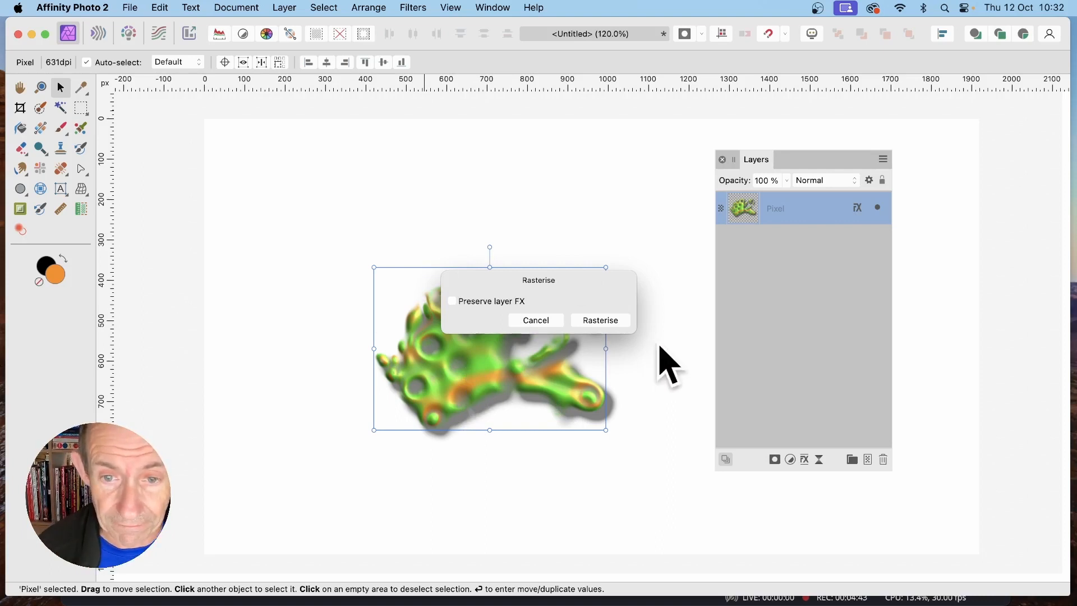
{"action": "left_click", "coordinate": [612, 321]}
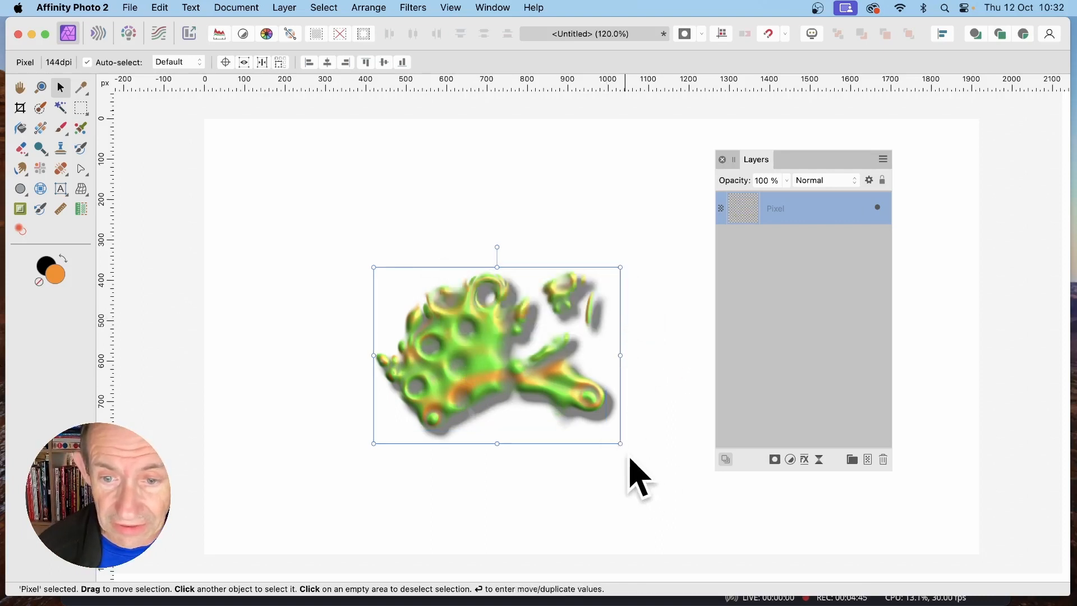
Scale the rasterised layer down to about 430 px wide, place it left of the canvas centre and repeat the Deform filter.
{"action": "left_click_drag", "start_coordinate": [620, 444], "coordinate": [561, 415]}
{"action": "left_click_drag", "start_coordinate": [501, 365], "coordinate": [475, 354]}
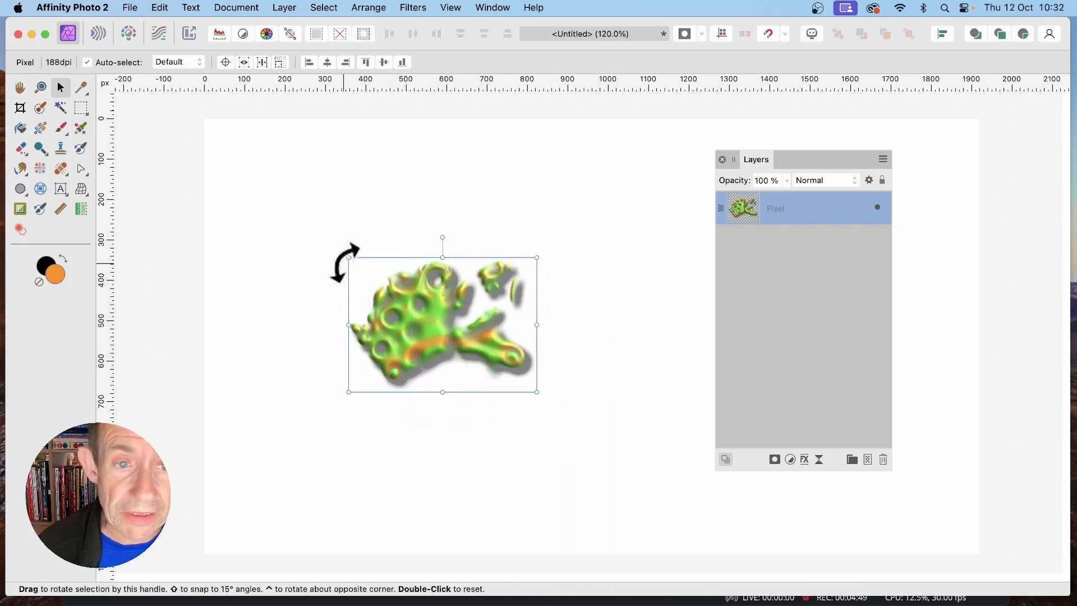
{"action": "left_click_drag", "start_coordinate": [349, 258], "coordinate": [365, 269]}
{"action": "left_click", "coordinate": [415, 8]}
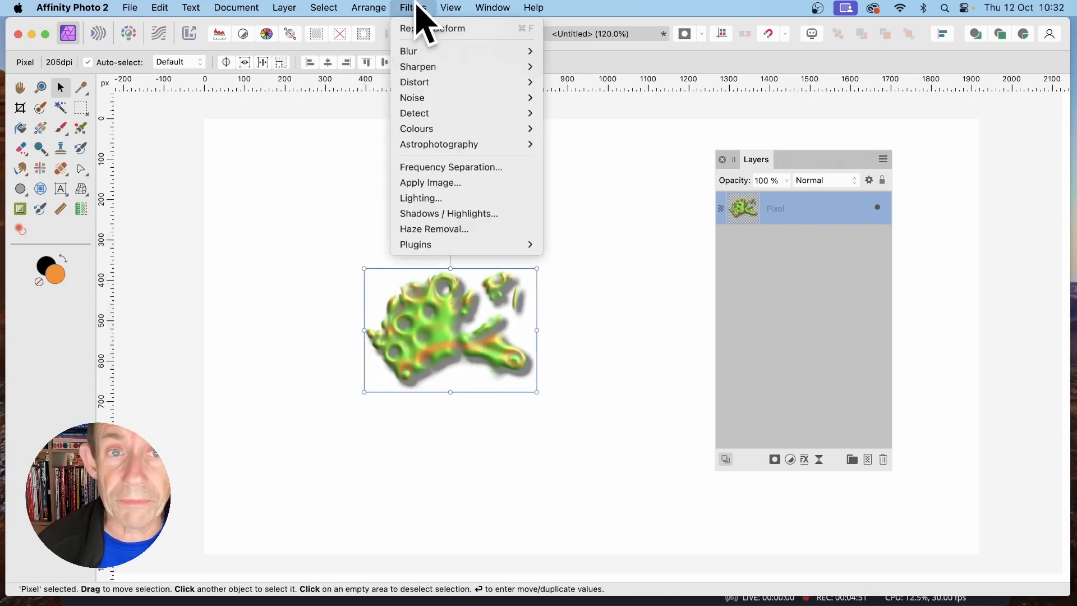
{"action": "left_click", "coordinate": [417, 31]}
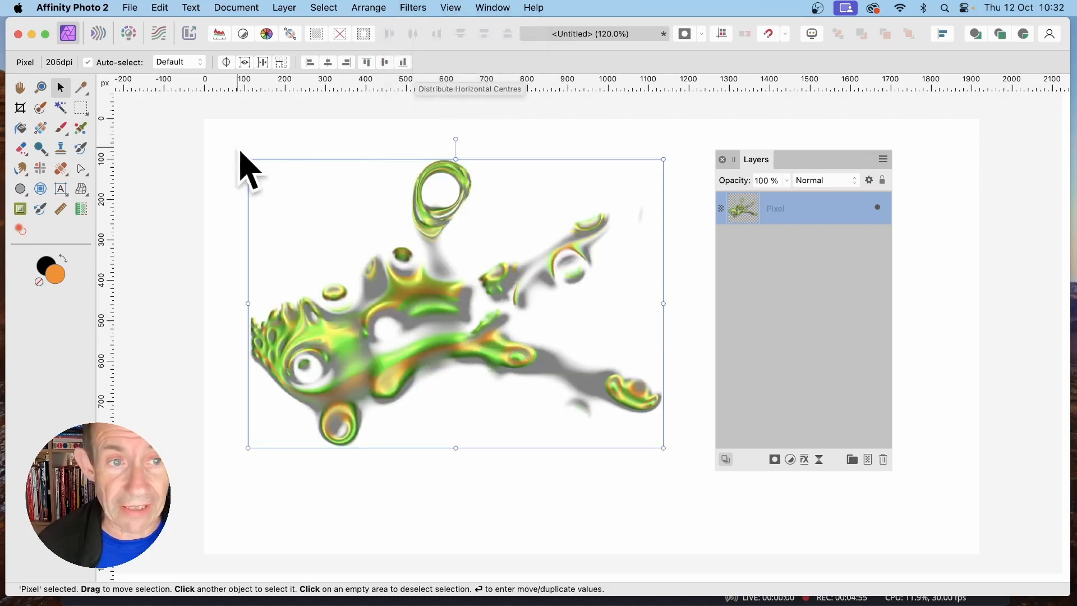
Scale the deformed layer down from its upper-left corner to about 750 px wide and repeat the Deform filter once more.
{"action": "left_click_drag", "start_coordinate": [248, 159], "coordinate": [361, 238]}
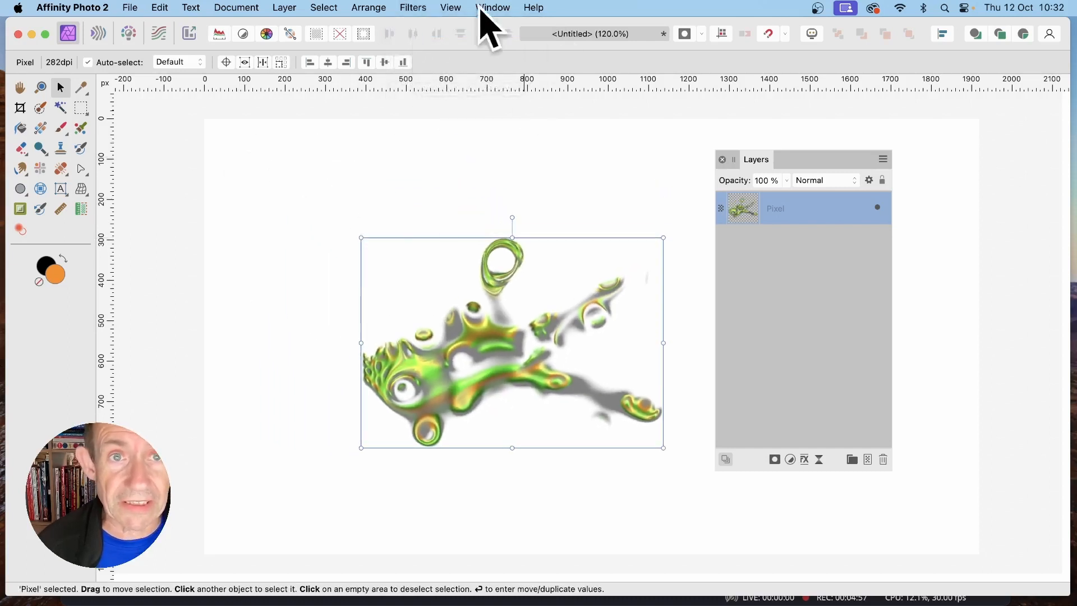
{"action": "left_click", "coordinate": [405, 6]}
{"action": "left_click", "coordinate": [413, 26]}
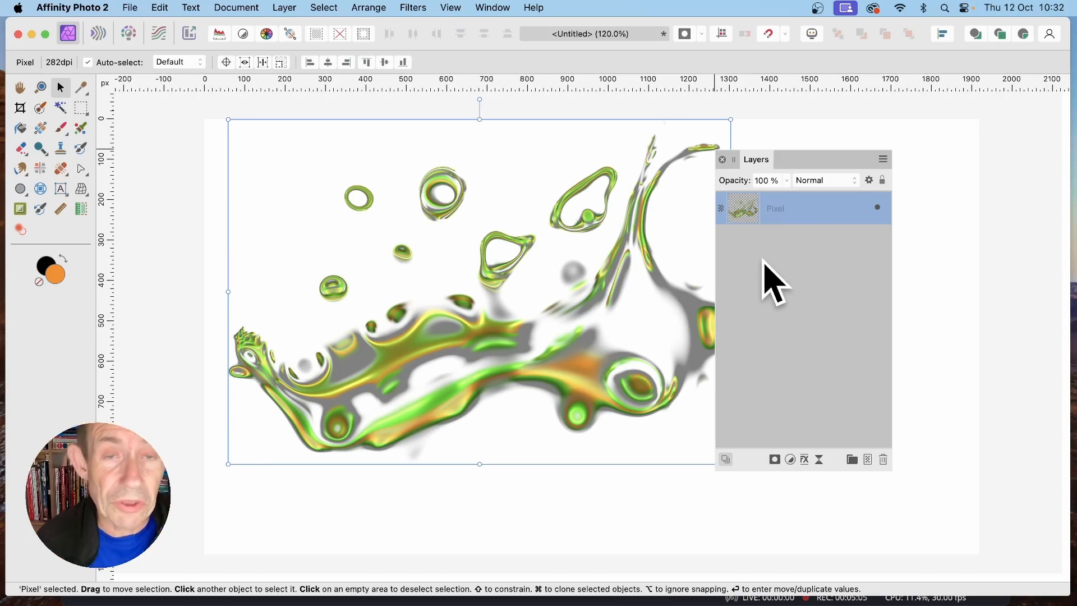
{"action": "left_click", "coordinate": [416, 7]}
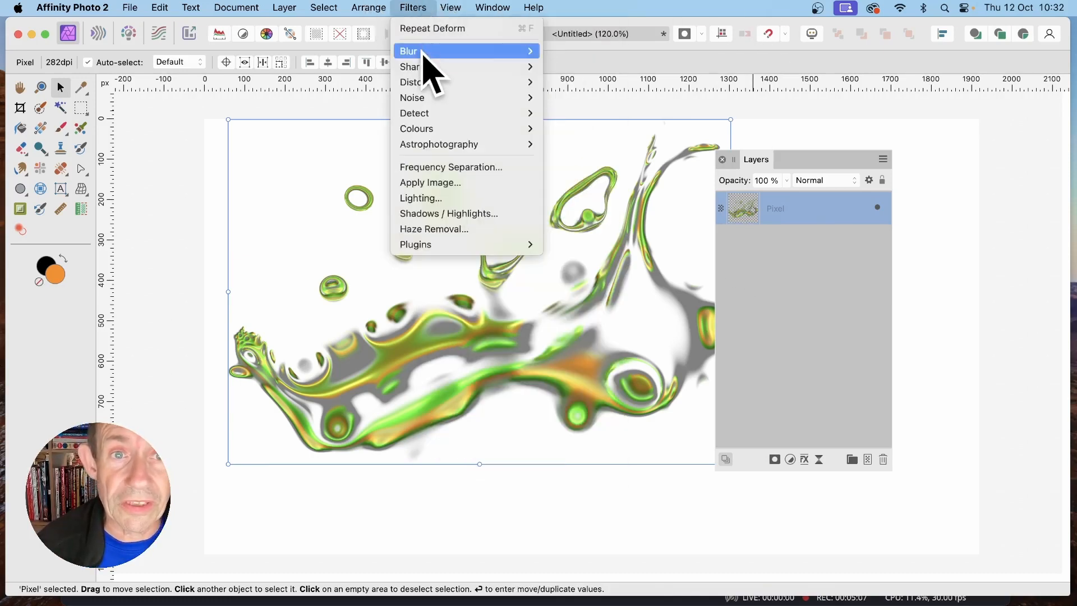
{"action": "mouse_move", "coordinate": [433, 83]}
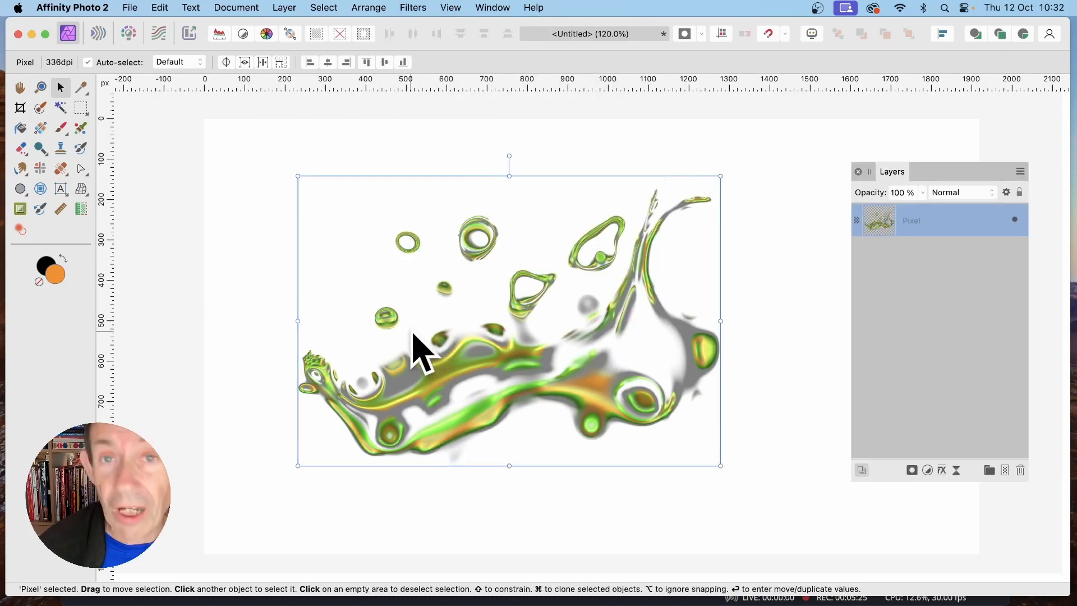
Try building an overlapping composition from shifted and rotated copies of the deformed layer, and undo the copies.
{"action": "mouse_move", "coordinate": [505, 356]}
{"action": "left_mouse_down"}
{"action": "mouse_move", "coordinate": [518, 331]}
{"action": "mouse_move", "coordinate": [502, 293]}
{"action": "mouse_move", "coordinate": [574, 406]}
{"action": "mouse_move", "coordinate": [576, 385]}
{"action": "left_mouse_up"}
{"action": "mouse_move", "coordinate": [769, 187]}
{"action": "left_mouse_down"}
{"action": "mouse_move", "coordinate": [815, 392]}
{"action": "mouse_move", "coordinate": [794, 450]}
{"action": "left_mouse_up"}
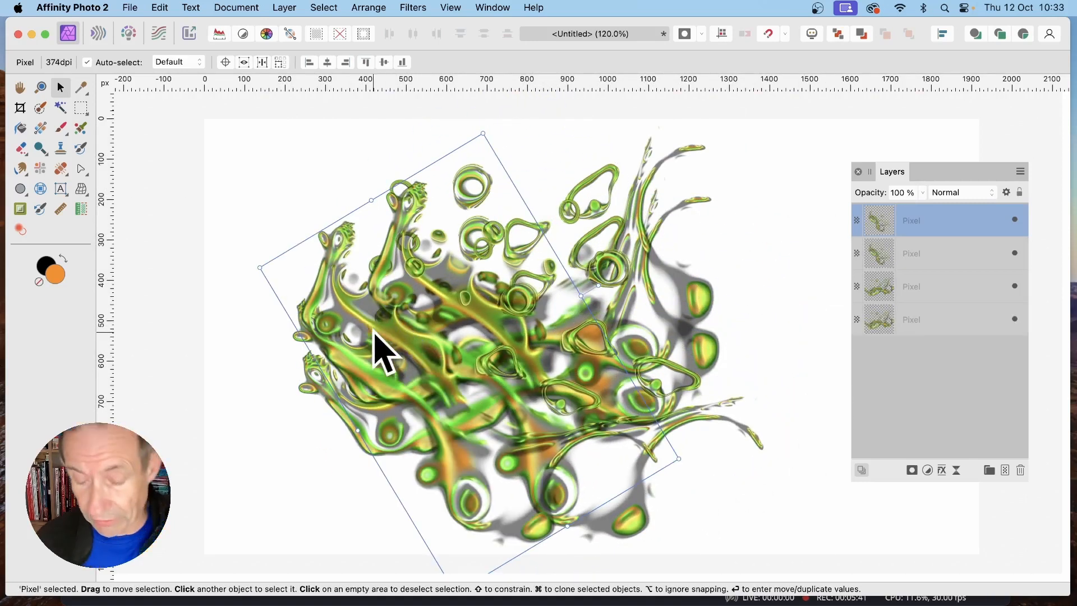
{"action": "key", "text": "super+z"}
{"action": "key", "text": "super+z"}
{"action": "key", "text": "super+z"}
{"action": "key", "text": "super+z"}
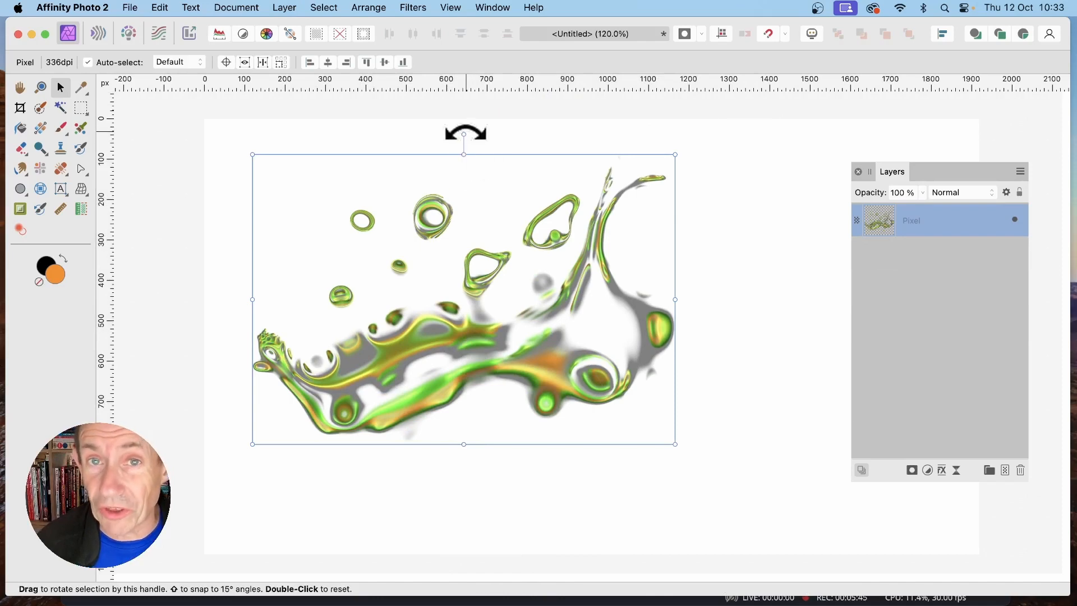
Rotate the deformed layer 90° clockwise and move it to the left part of the canvas.
{"action": "left_click_drag", "start_coordinate": [464, 133], "coordinate": [612, 298]}
{"action": "left_click_drag", "start_coordinate": [421, 233], "coordinate": [346, 266]}
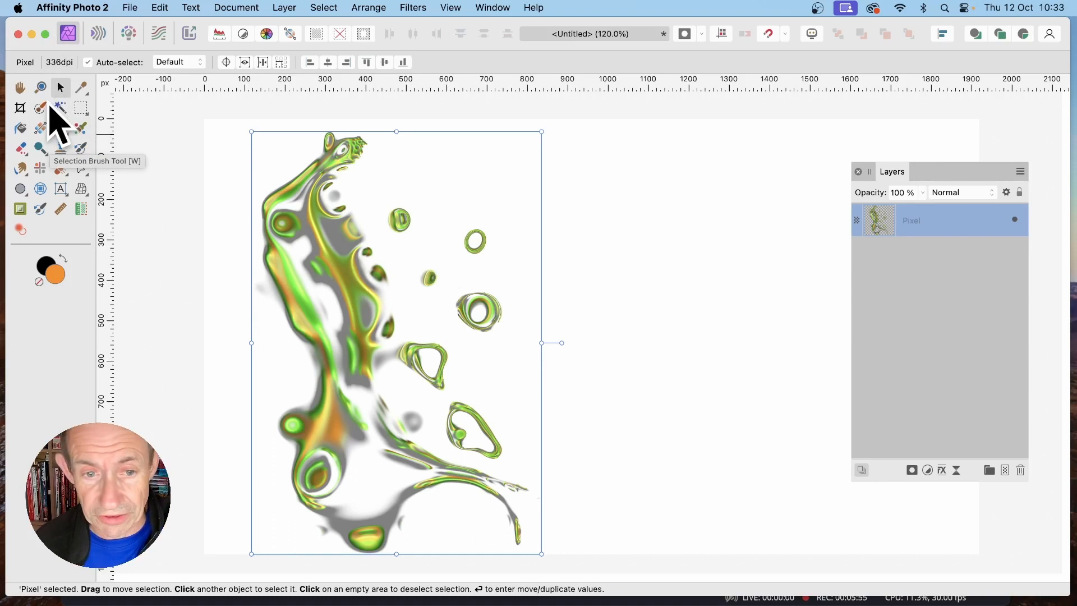
Duplicate the upright layer with Move / Duplicate, using a 46 px horizontal offset and 24 copies.
{"action": "key", "text": "Return"}
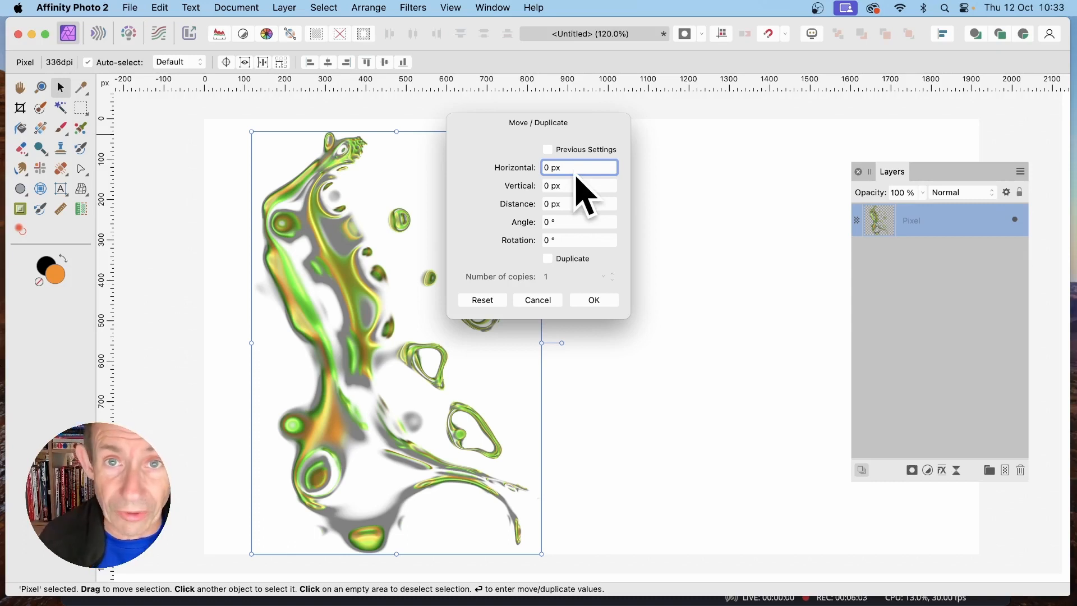
{"action": "left_click", "coordinate": [549, 259]}
{"action": "left_click_drag", "start_coordinate": [554, 278], "coordinate": [525, 278]}
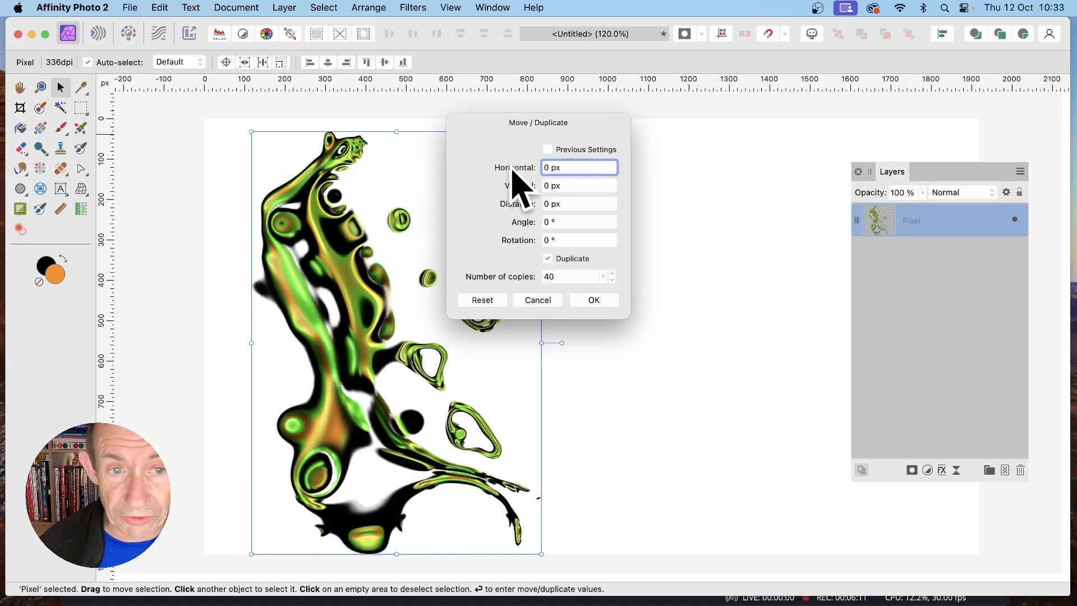
{"action": "mouse_move", "coordinate": [512, 170]}
{"action": "left_mouse_down"}
{"action": "mouse_move", "coordinate": [529, 168]}
{"action": "mouse_move", "coordinate": [511, 170]}
{"action": "left_mouse_up"}
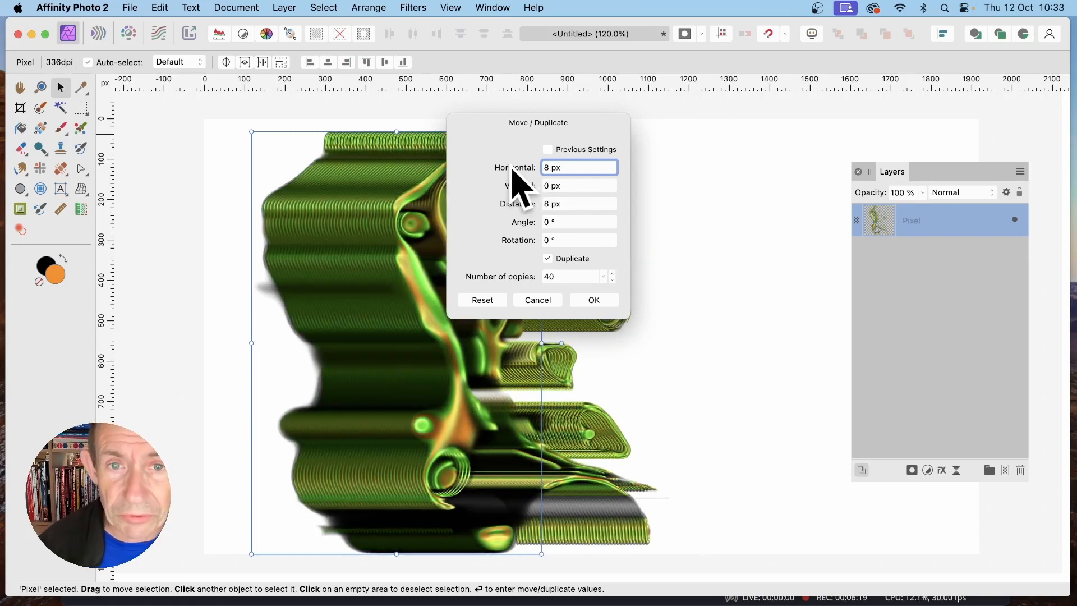
{"action": "left_click_drag", "start_coordinate": [512, 170], "coordinate": [533, 171]}
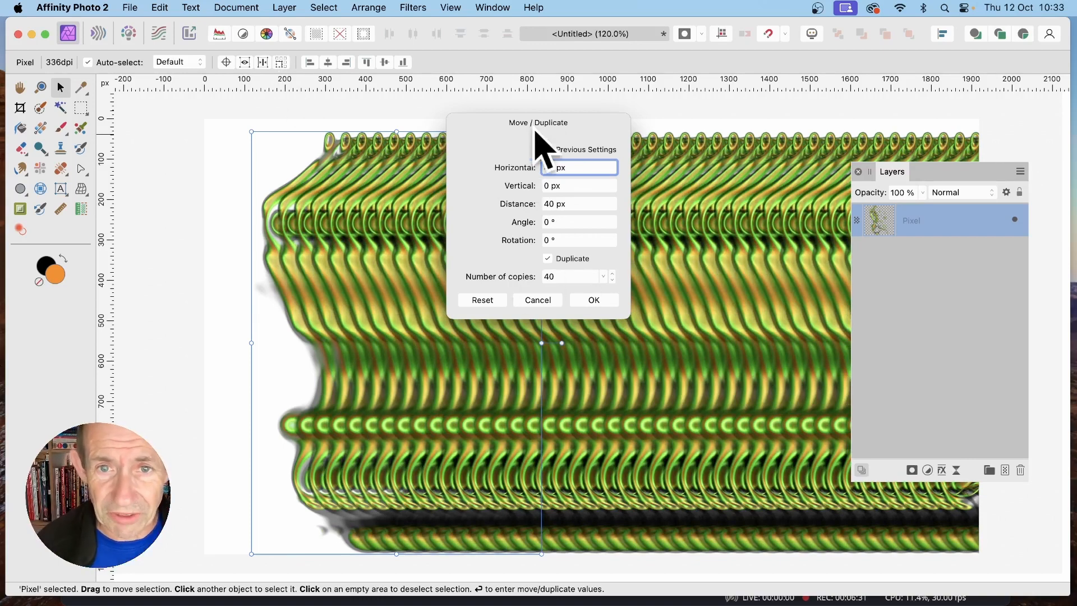
{"action": "left_click_drag", "start_coordinate": [509, 170], "coordinate": [512, 168]}
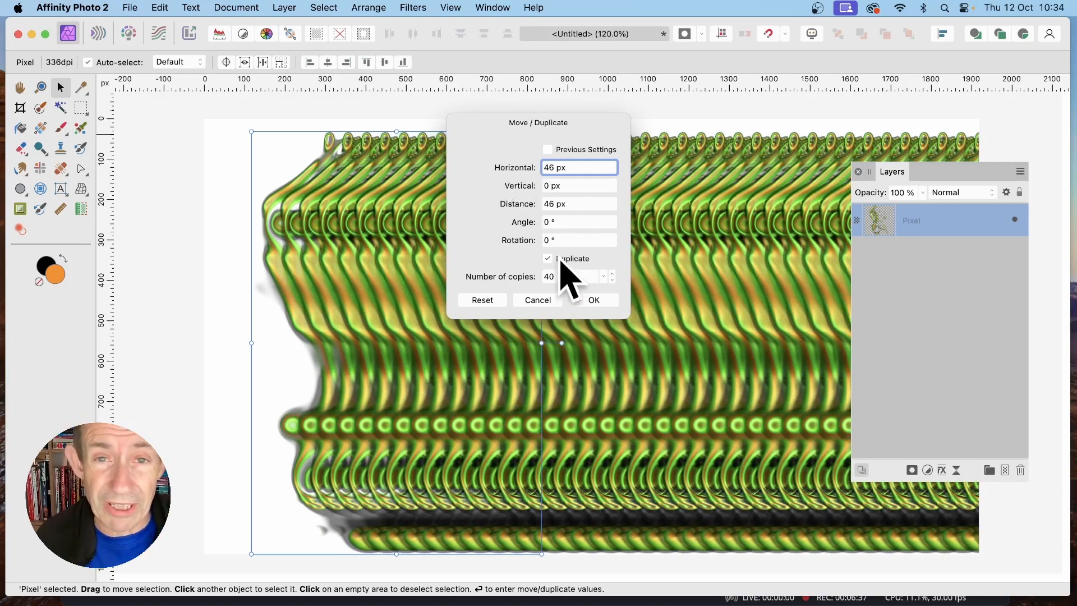
{"action": "left_click_drag", "start_coordinate": [533, 282], "coordinate": [514, 277]}
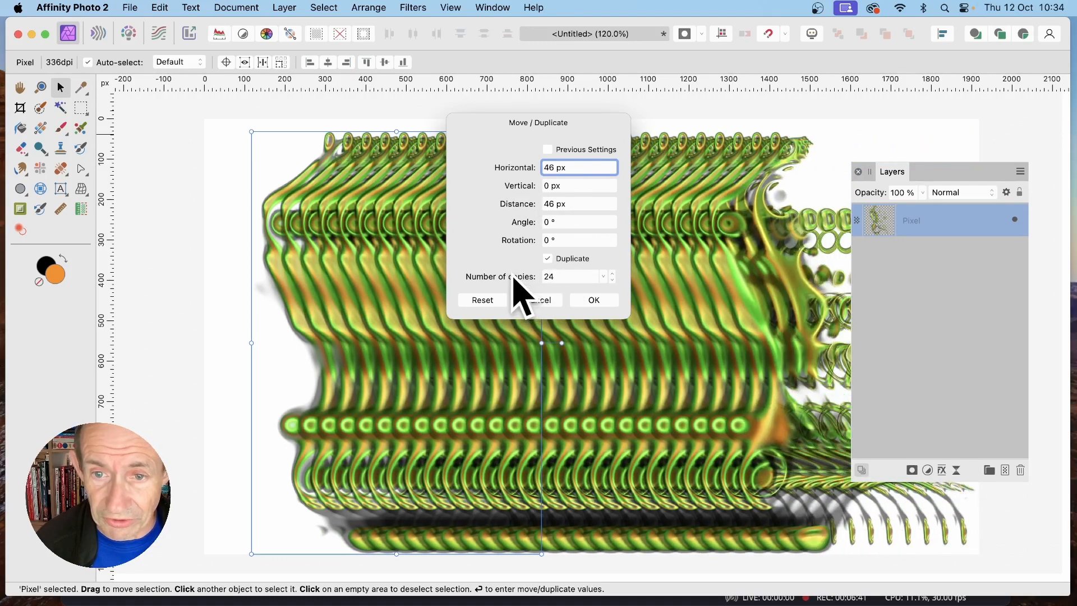
{"action": "left_click", "coordinate": [596, 301]}
Select all the Pixel layers from the topmost copy down to the original and group them.
{"action": "left_click_drag", "start_coordinate": [1029, 238], "coordinate": [1036, 444]}
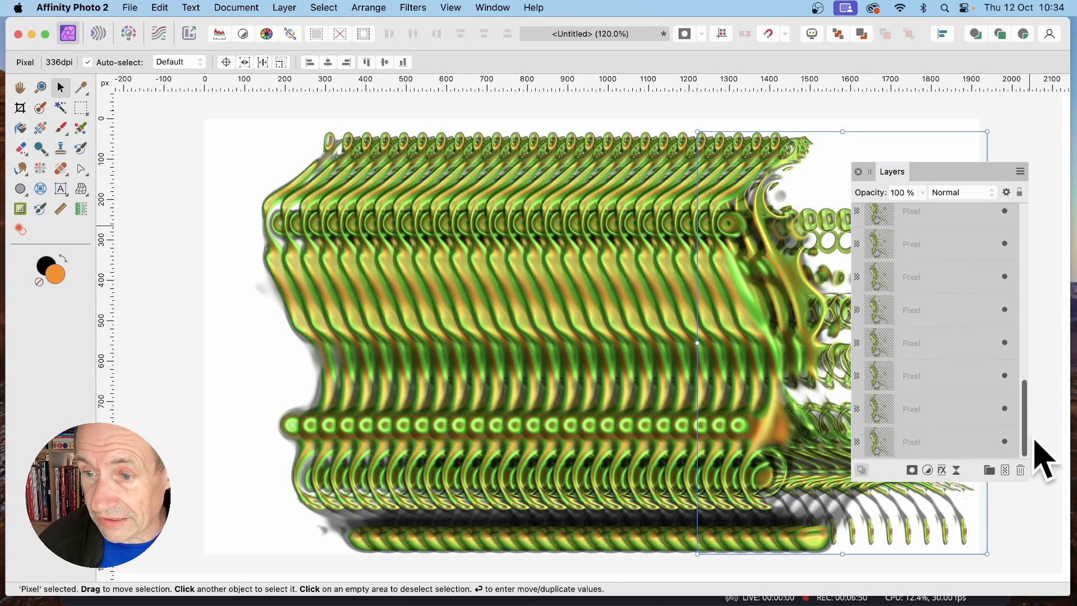
{"action": "left_click", "coordinate": [932, 443], "text": "shift"}
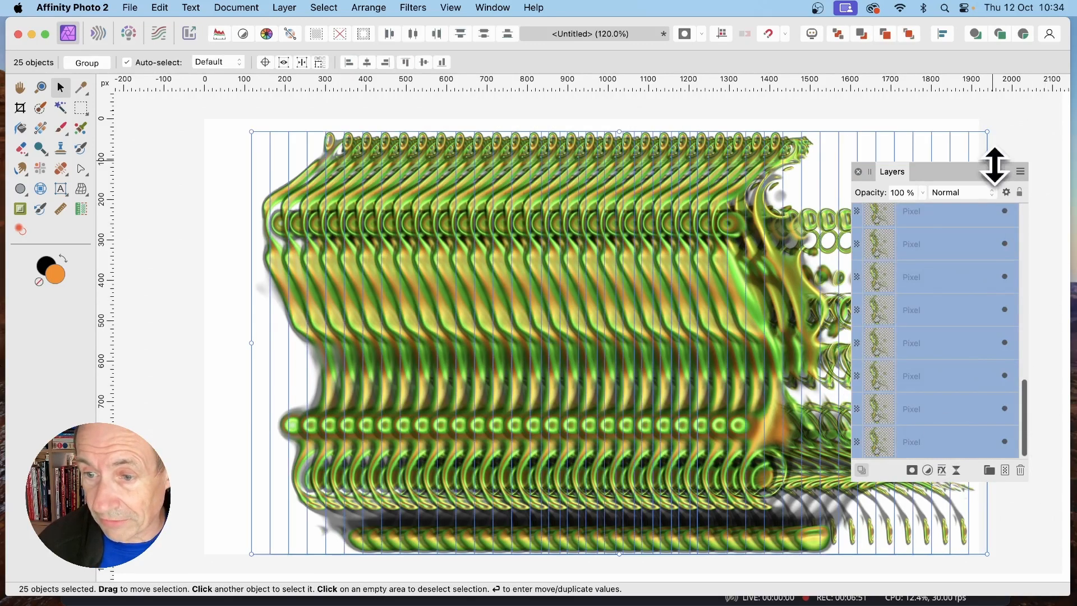
{"action": "right_click", "coordinate": [944, 237]}
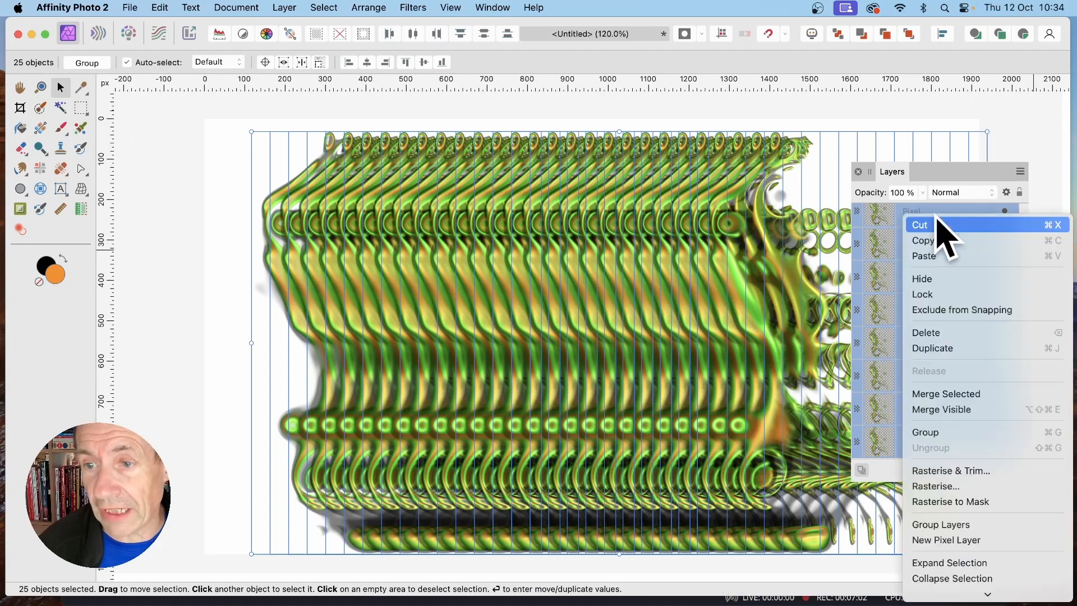
{"action": "left_click", "coordinate": [942, 433]}
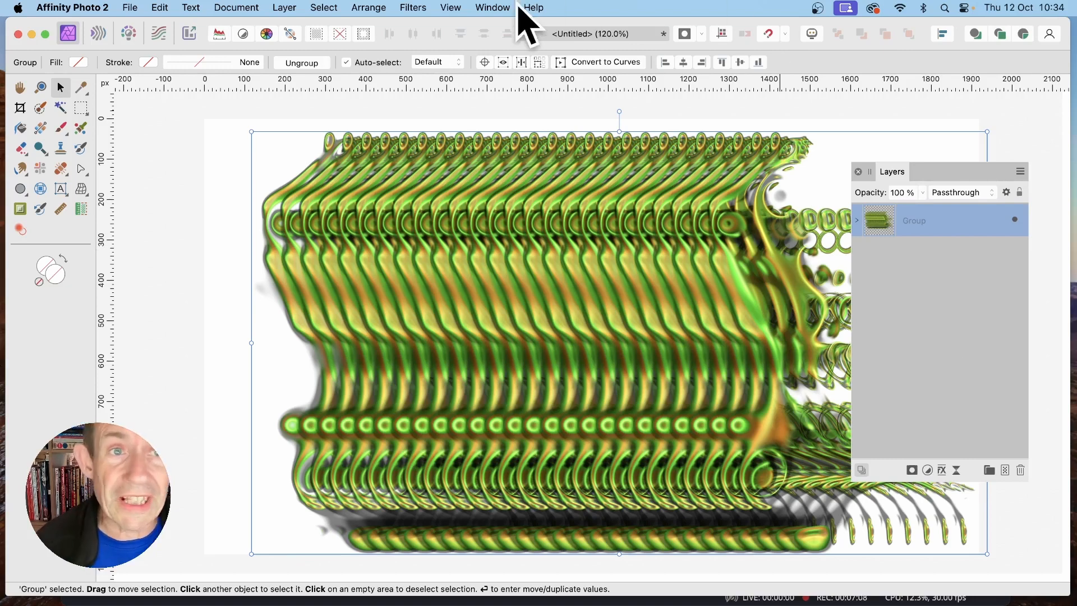
Rasterise the group into a single Pixel layer and move it about 110 px left to the canvas's left edge.
{"action": "left_click", "coordinate": [287, 7]}
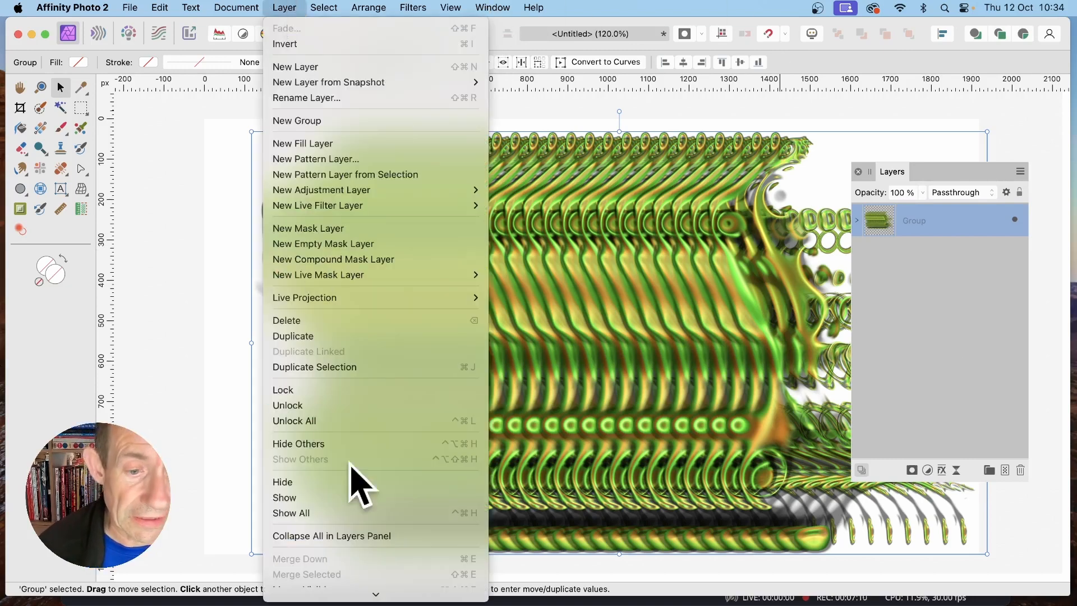
{"action": "scroll", "coordinate": [355, 481], "scroll_direction": "down", "scroll_amount": 5}
{"action": "left_click", "coordinate": [337, 492]}
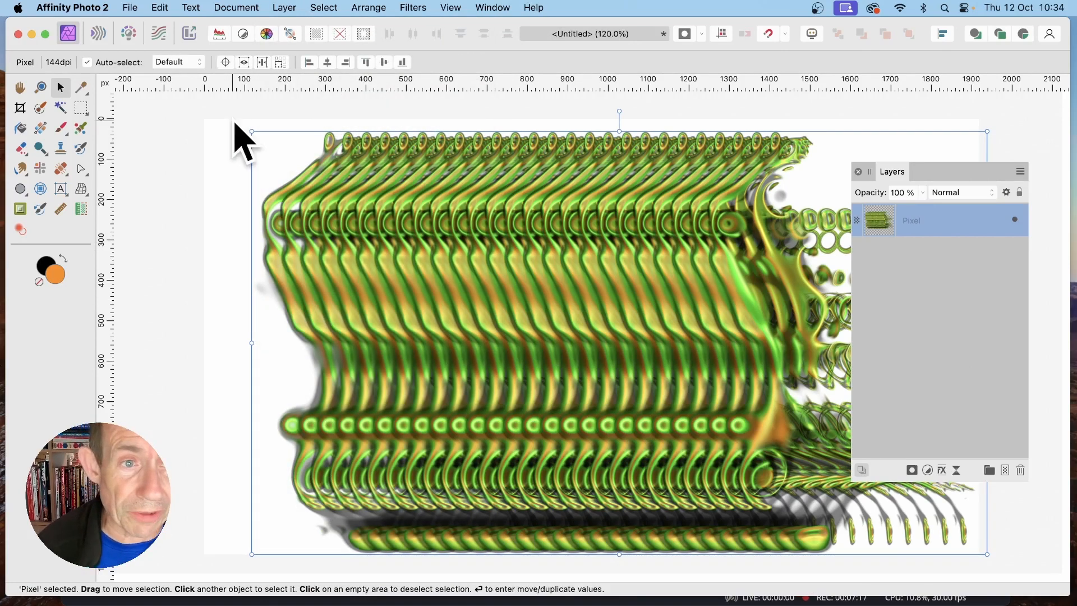
{"action": "left_click_drag", "start_coordinate": [481, 249], "coordinate": [439, 260]}
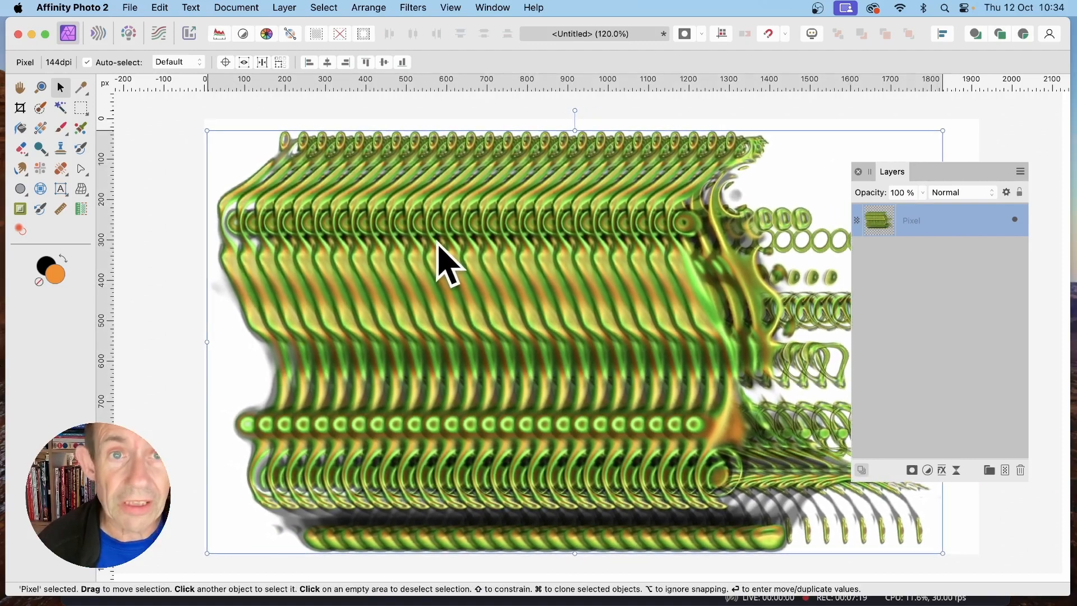
Try applying the previous Deform filter twice to the full-size pattern layer, and undo the deformations.
{"action": "left_click", "coordinate": [413, 7]}
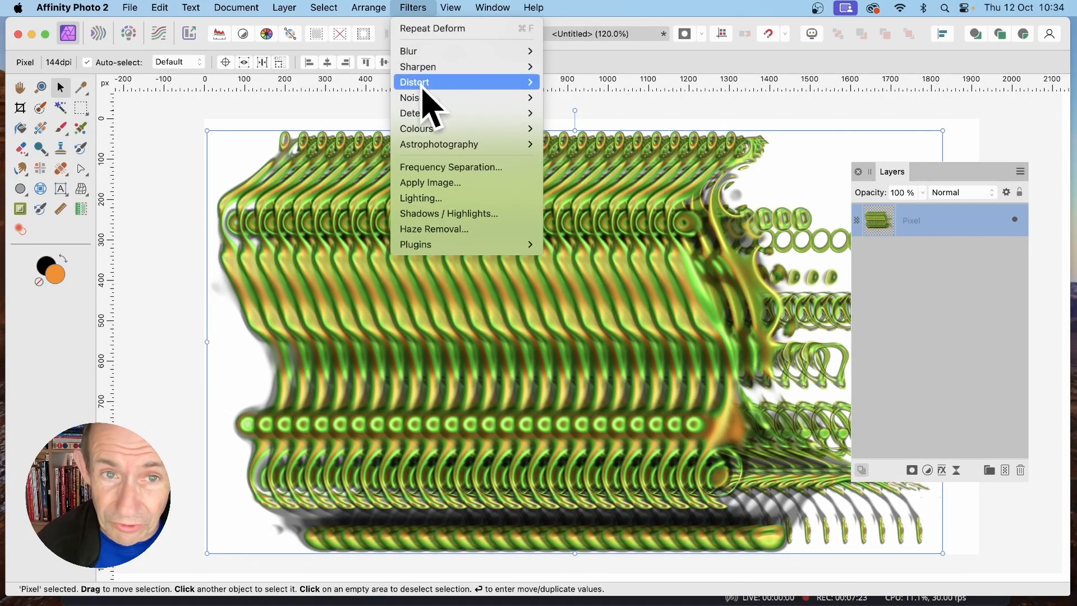
{"action": "mouse_move", "coordinate": [423, 87]}
{"action": "left_click", "coordinate": [436, 29]}
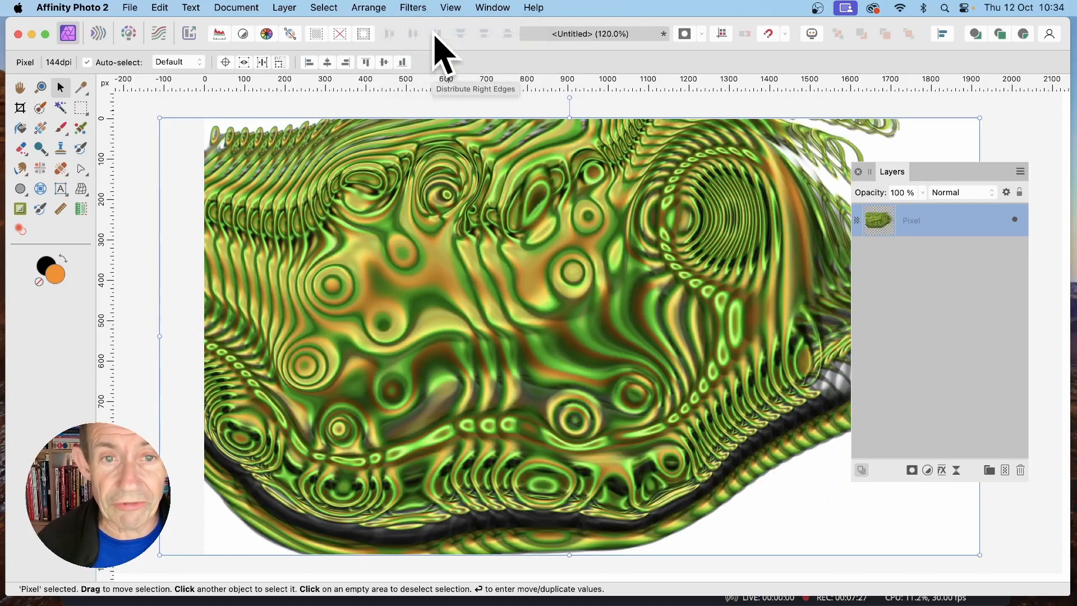
{"action": "left_click", "coordinate": [421, 7]}
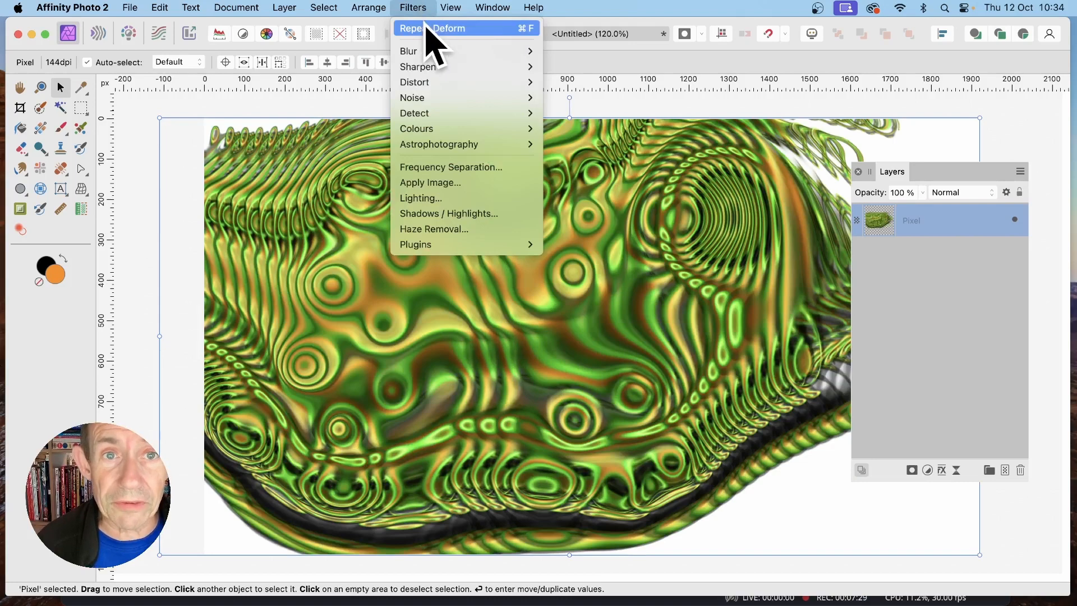
{"action": "left_click", "coordinate": [426, 28]}
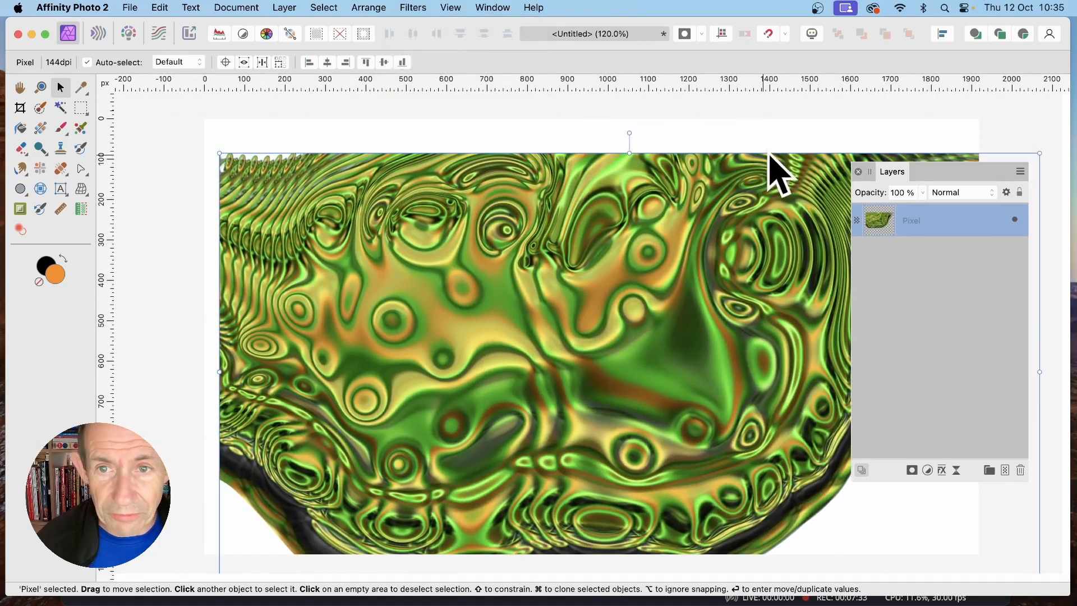
{"action": "key", "text": "super+f"}
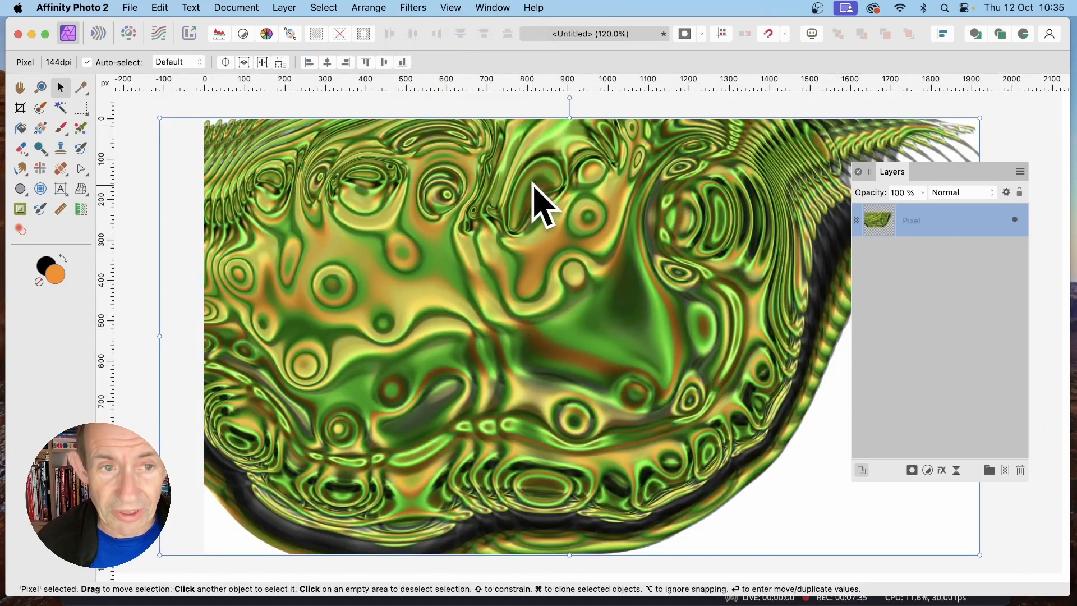
{"action": "key", "text": "super+f"}
{"action": "key", "text": "super+f"}
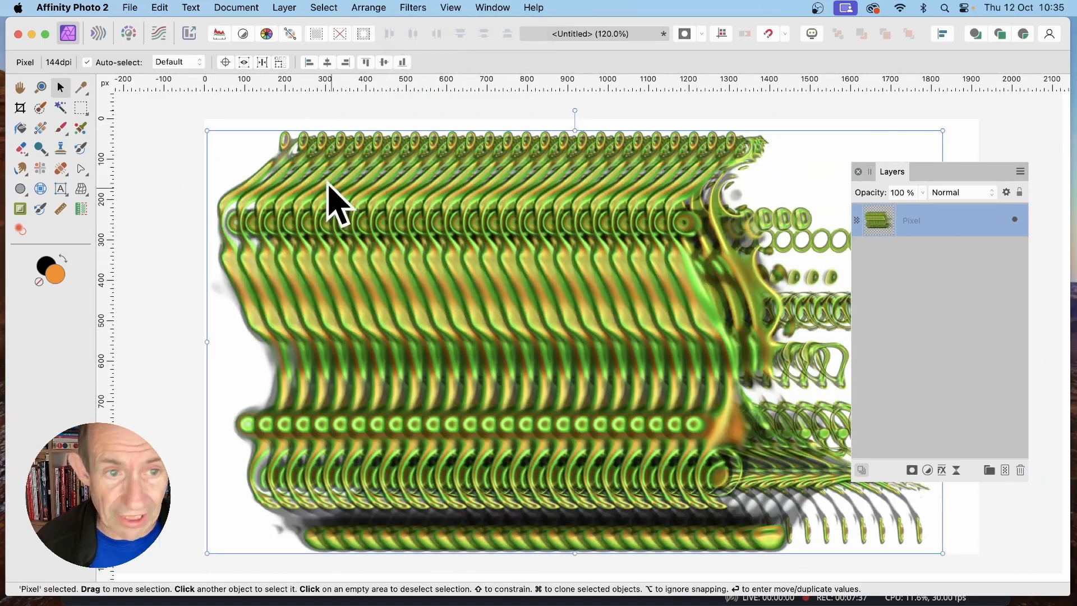
Shrink the pattern layer to about 1390 px wide within the canvas and repeat the last Deform filter on it.
{"action": "left_click_drag", "start_coordinate": [210, 132], "coordinate": [385, 230]}
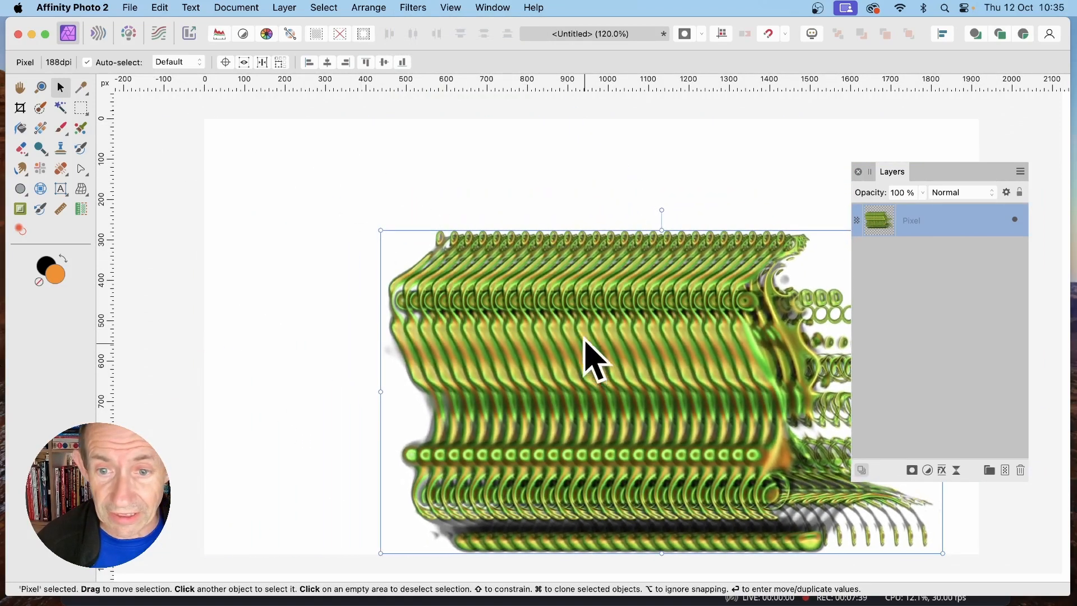
{"action": "left_click_drag", "start_coordinate": [589, 360], "coordinate": [457, 312]}
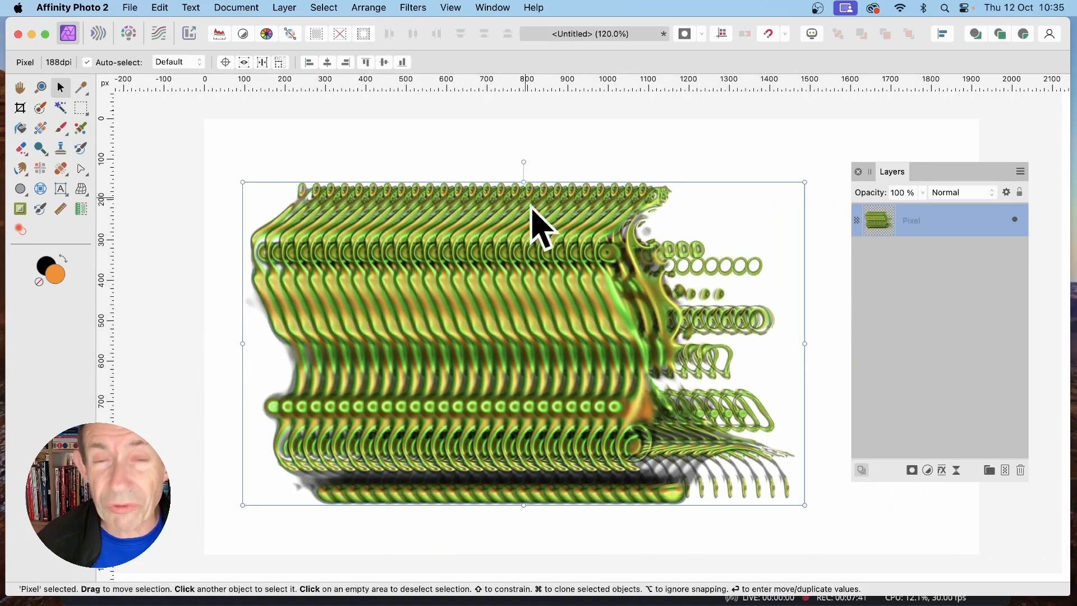
{"action": "left_click", "coordinate": [414, 8]}
{"action": "left_click", "coordinate": [412, 28]}
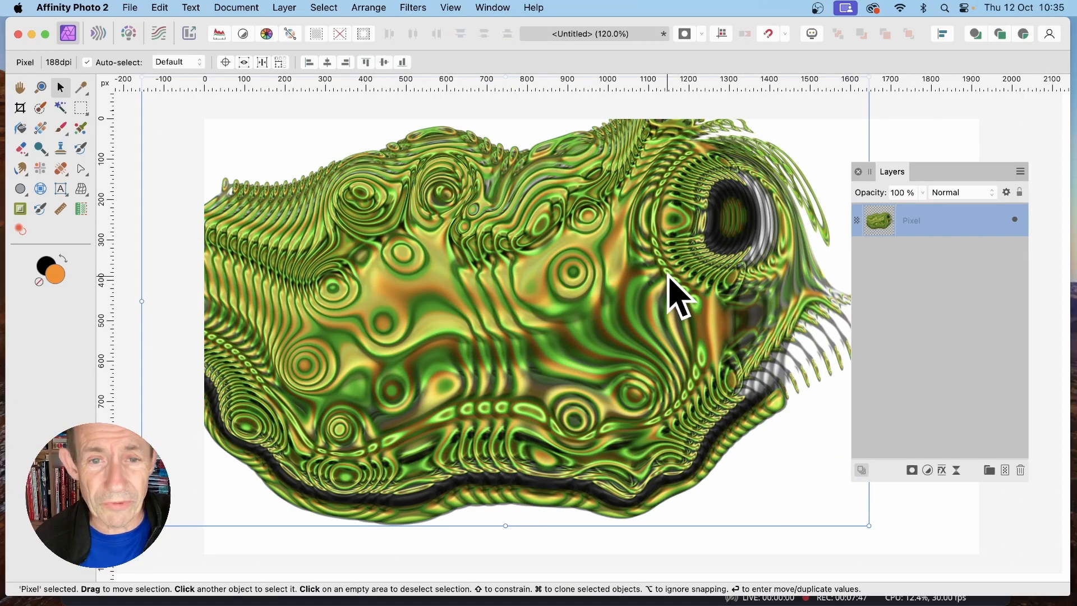
Shift the deformed layer up and left and enlarge it proportionally by about 40% so it covers most of the canvas.
{"action": "left_click_drag", "start_coordinate": [463, 246], "coordinate": [390, 171]}
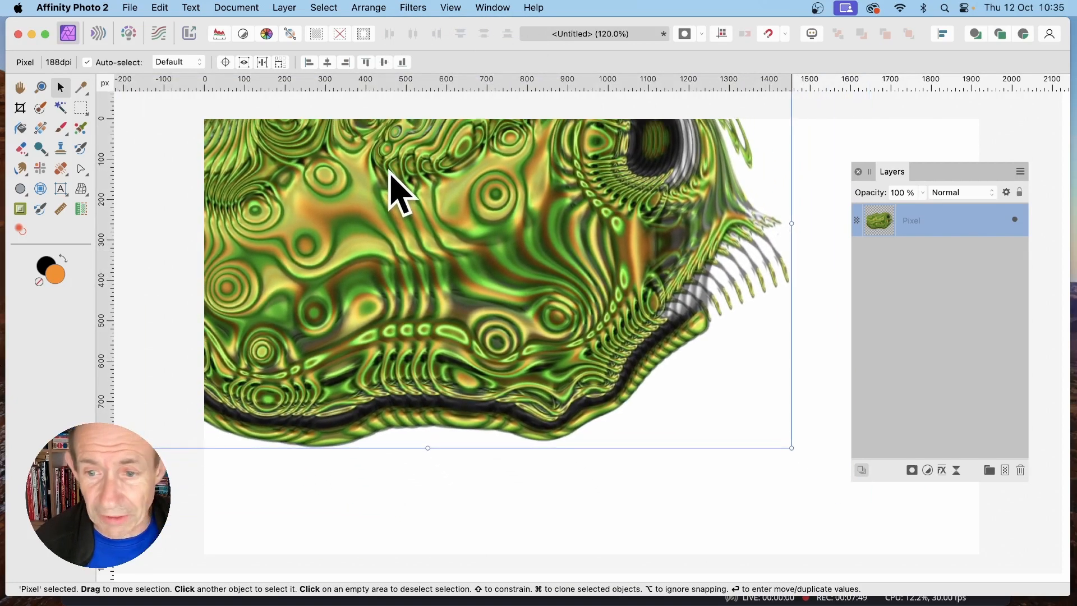
{"action": "left_click_drag", "start_coordinate": [791, 447], "coordinate": [1053, 579]}
{"action": "scroll", "coordinate": [555, 427], "scroll_direction": "up", "scroll_amount": 4}
{"action": "scroll", "coordinate": [551, 419], "scroll_direction": "down", "scroll_amount": 1}
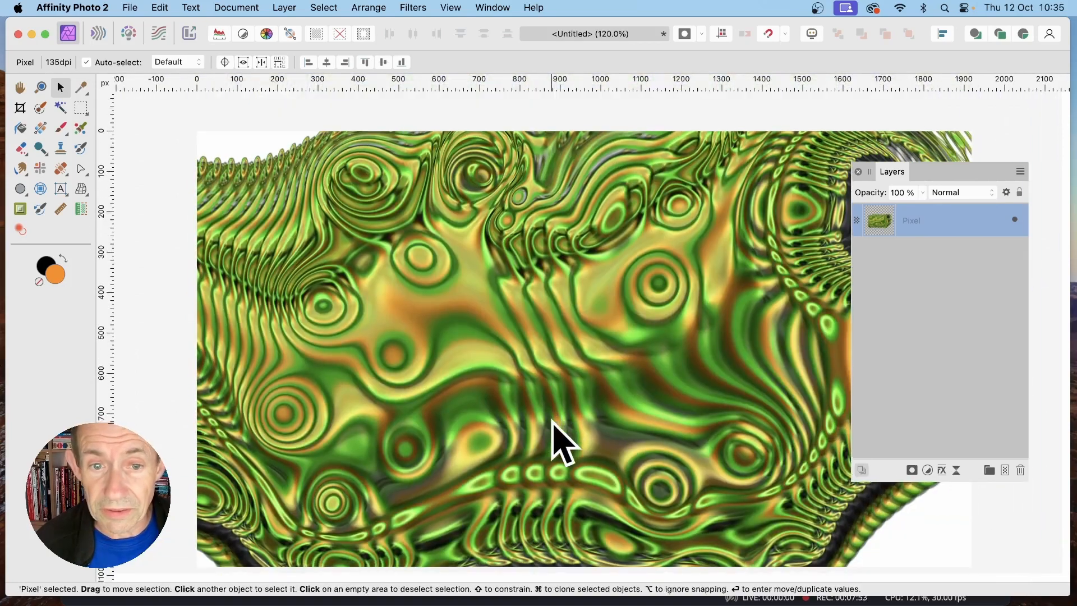
{"action": "scroll", "coordinate": [552, 421], "scroll_direction": "down", "scroll_amount": 1}
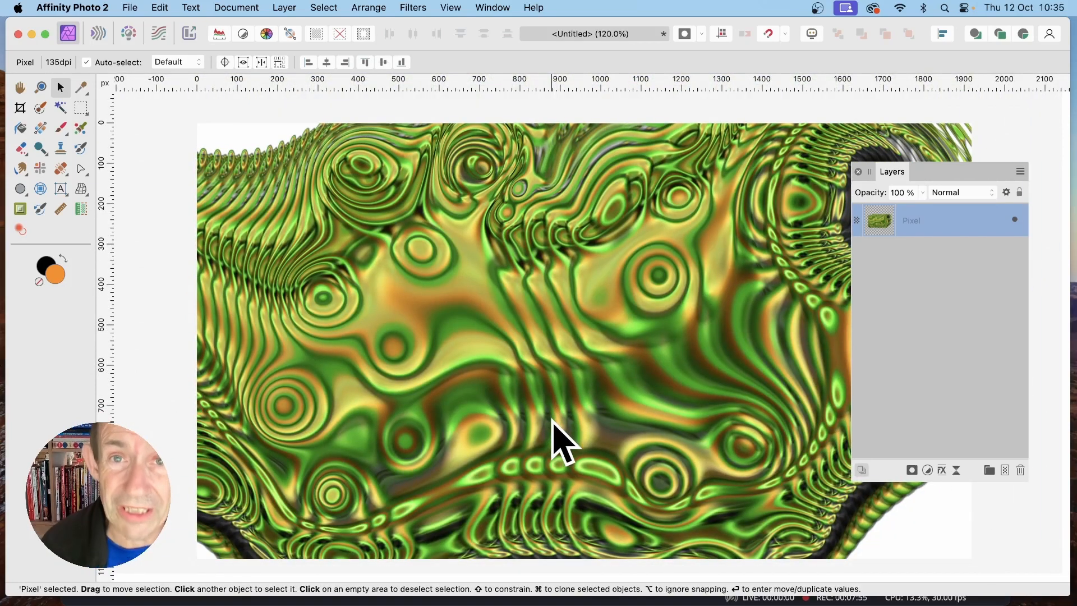